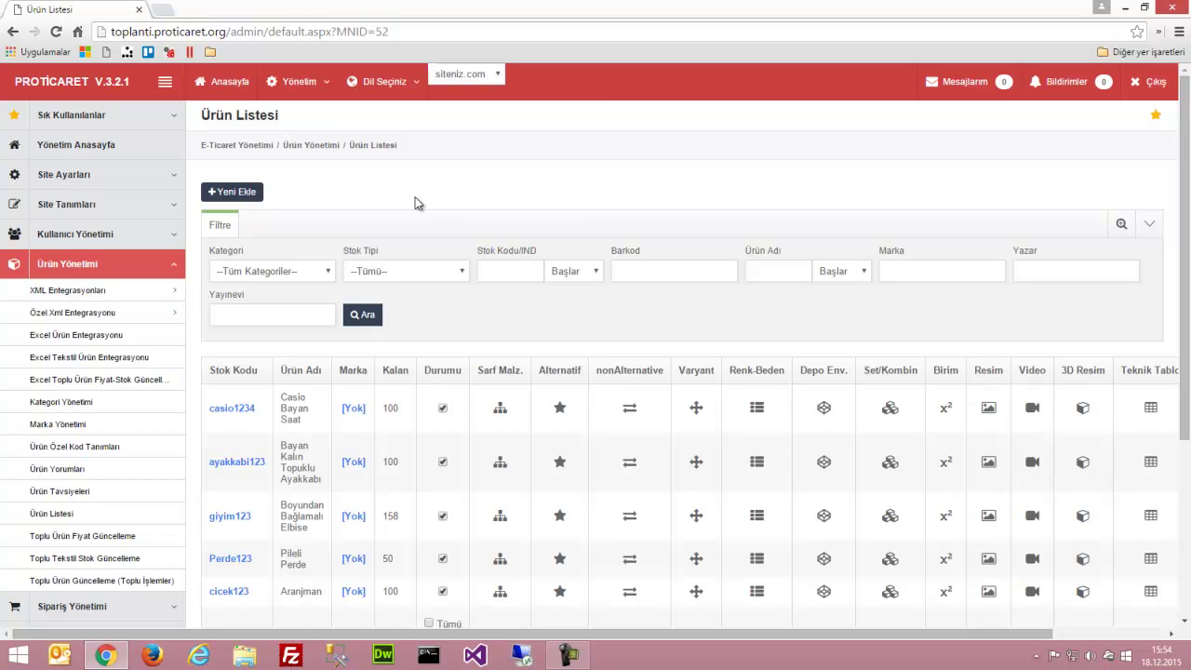
Open the Yeni Lisans Ekle page under Lisanslar and review the module licences with their start and end dates.
left_click(300, 82)
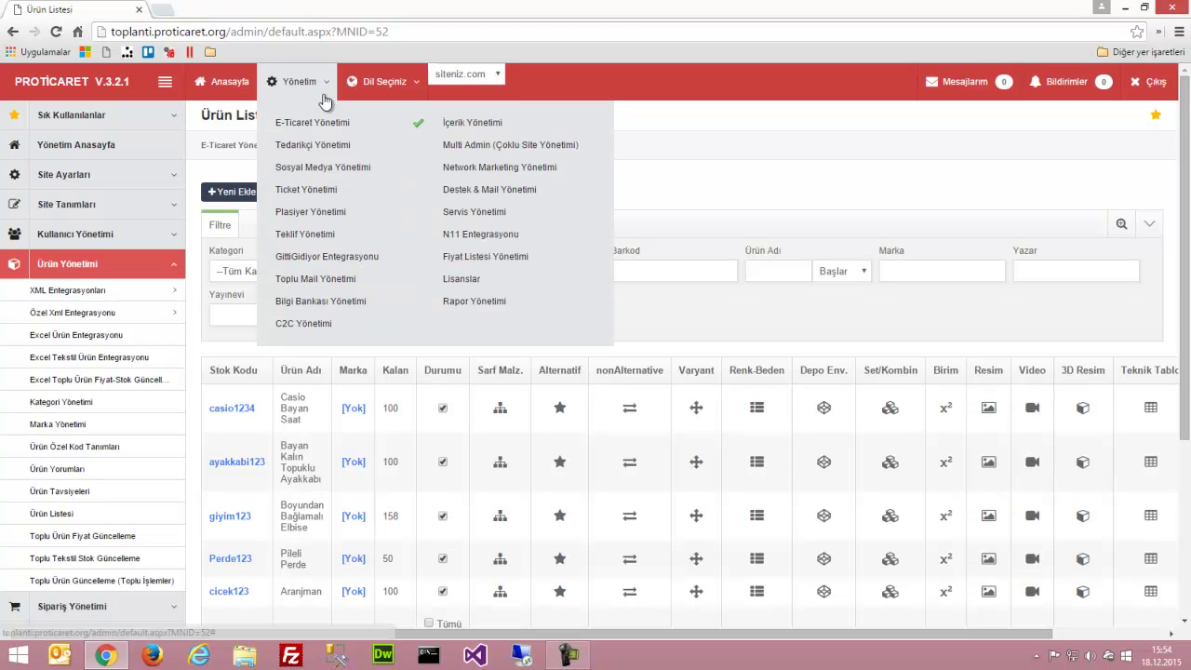
left_click(462, 281)
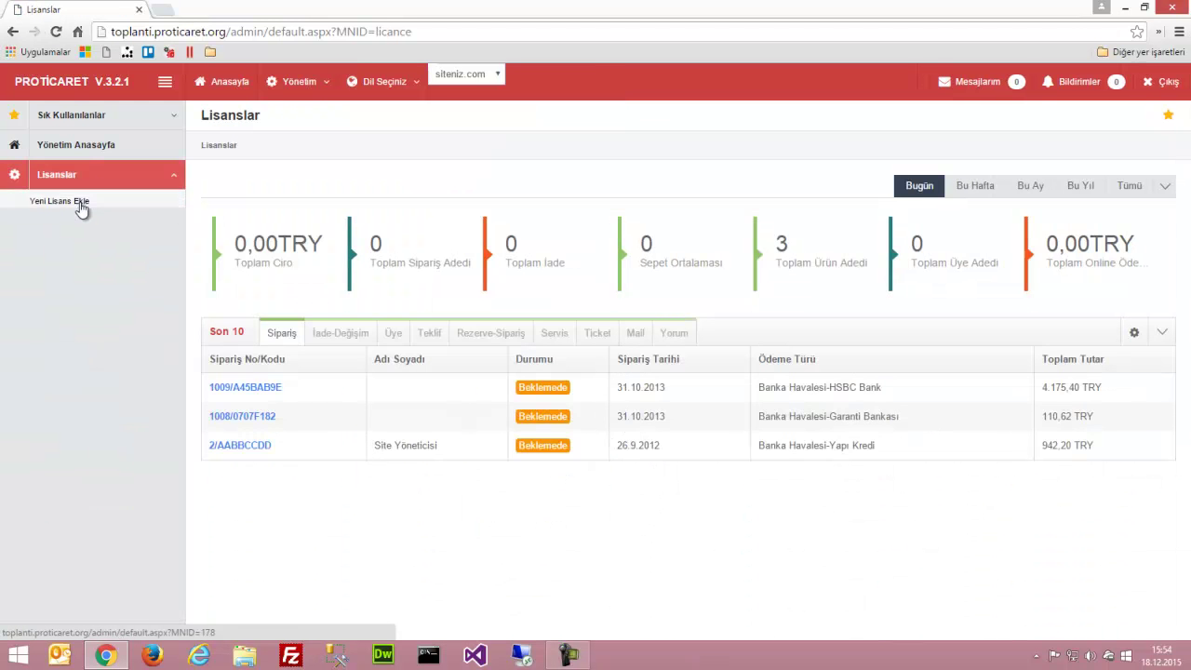
left_click(81, 207)
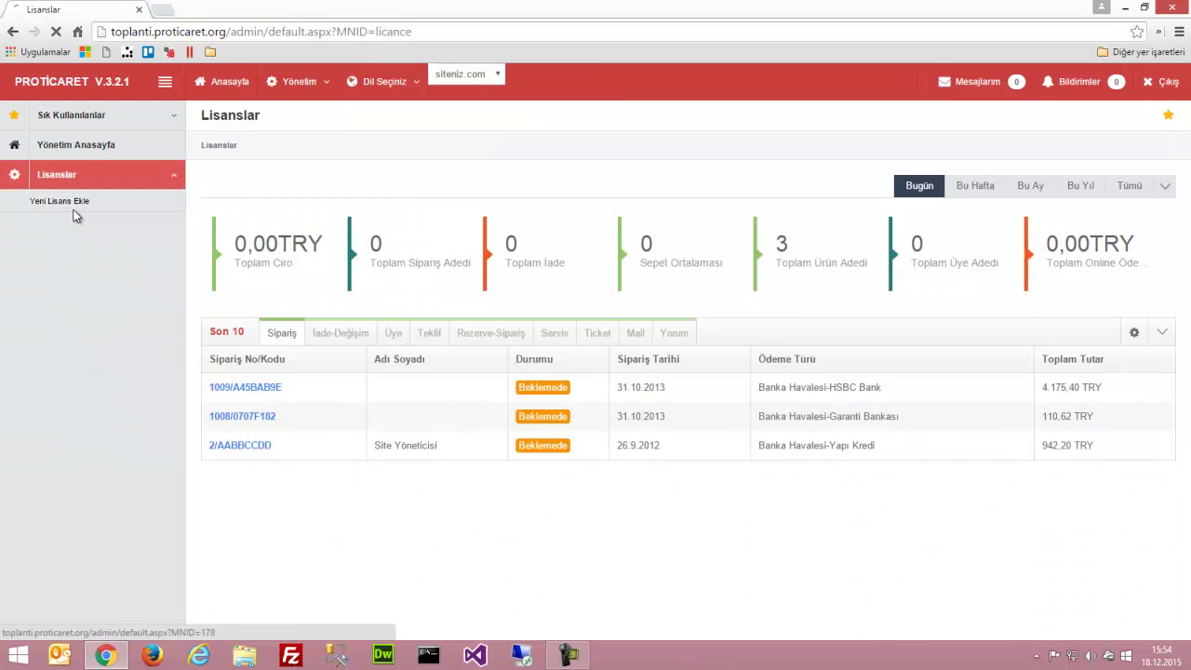
left_click(266, 186)
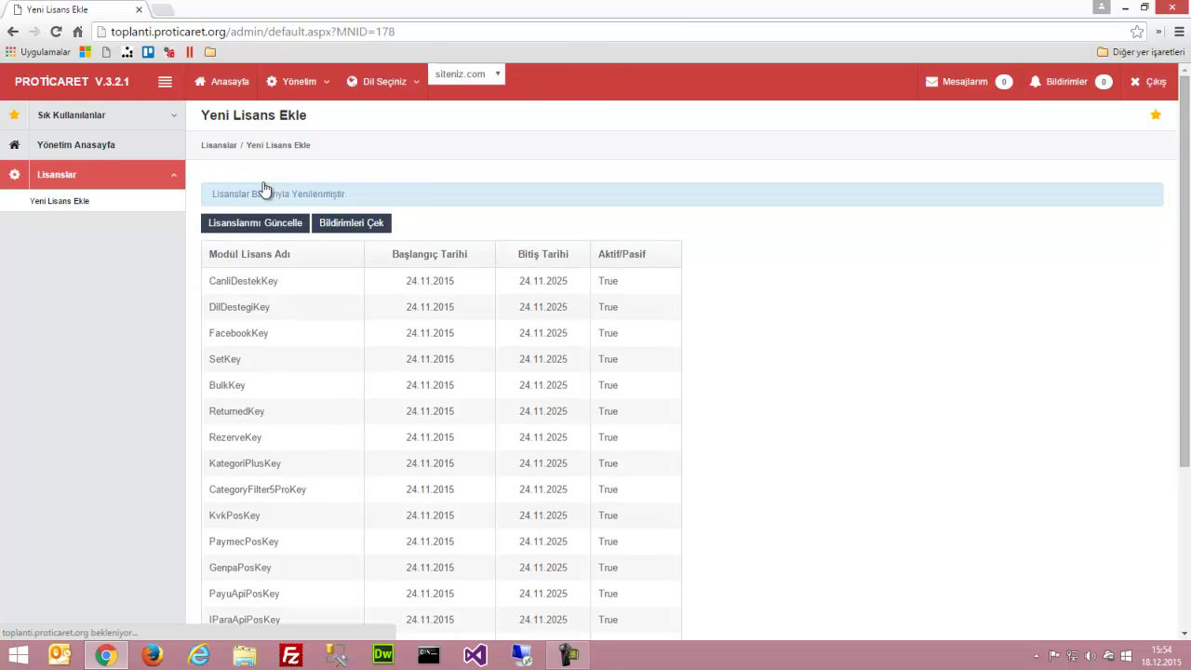
Switch to E-Ticaret Yönetimi and open Mesaj Kartı Tanımları from the Çiçek Tanımları in the site definitions.
left_click(296, 83)
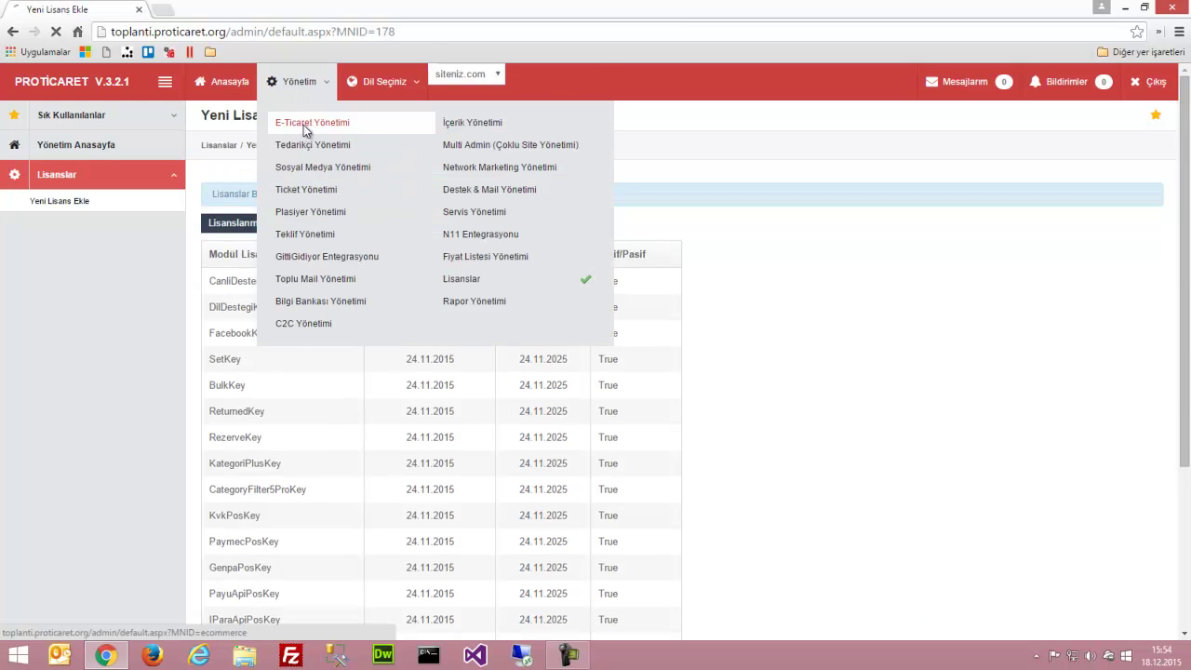
left_click(306, 129)
left_click(108, 220)
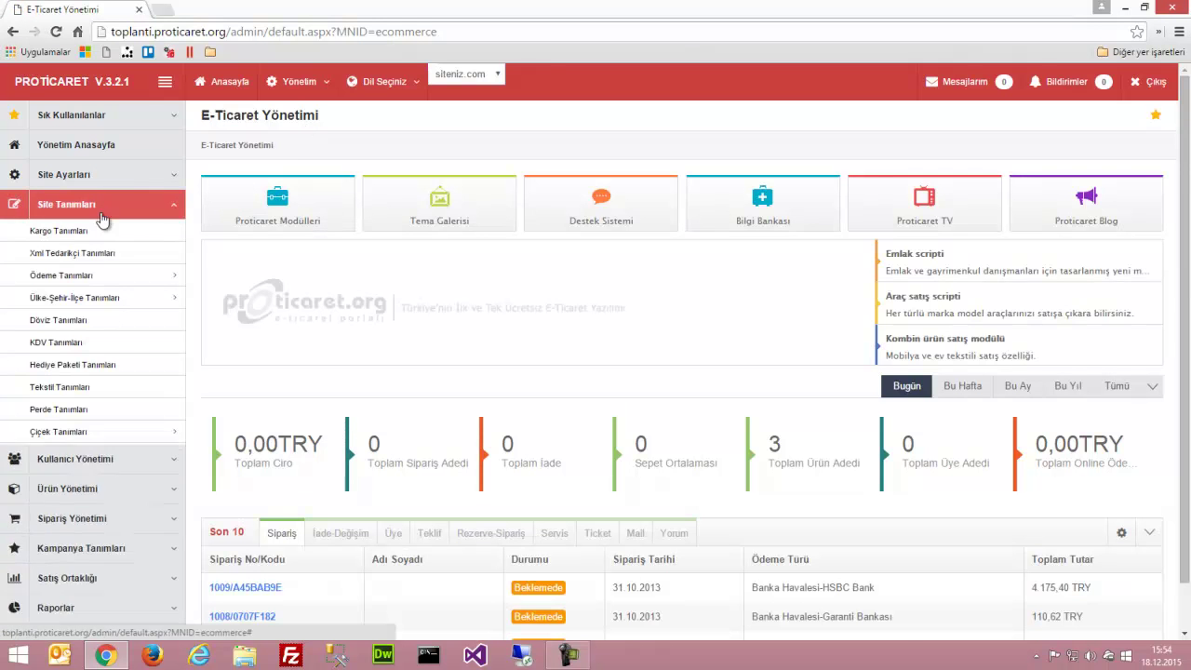
mouse_move(93, 434)
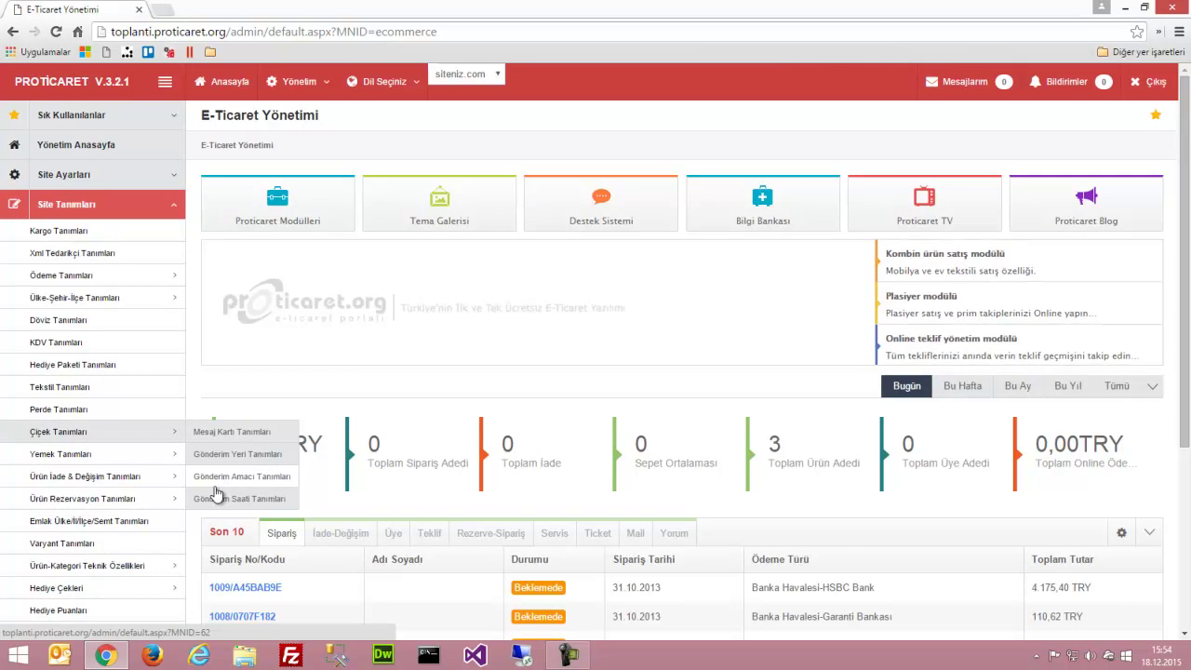
left_click(232, 433)
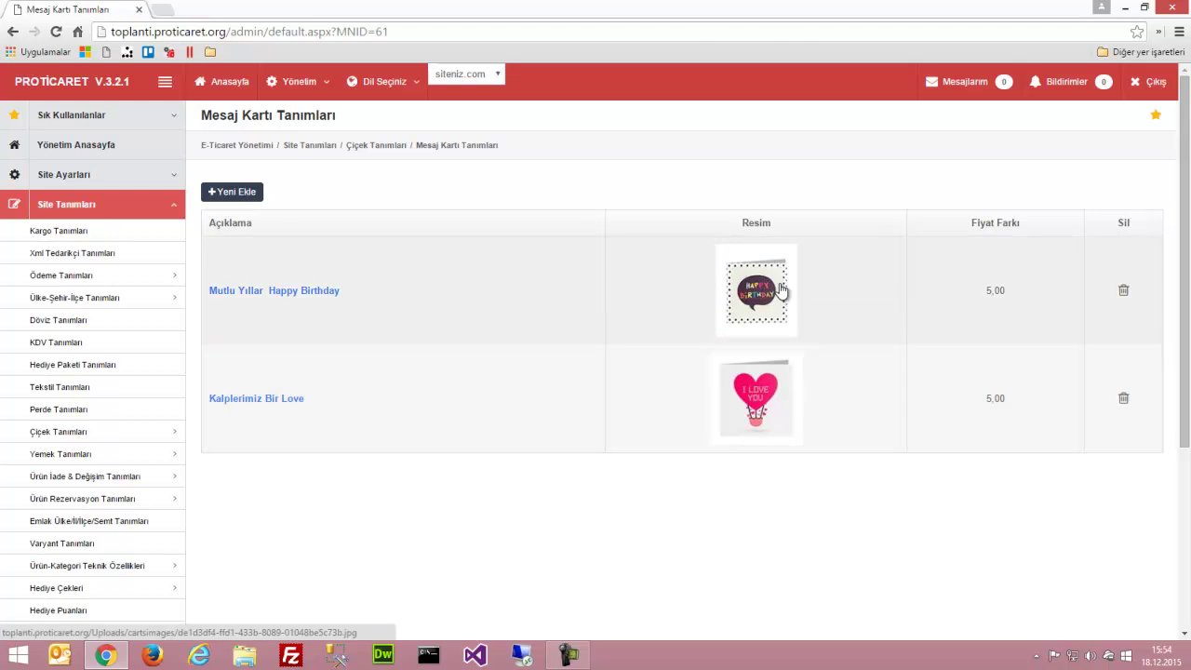
Inspect the description, price and image of the "Mutlu Yıllar Happy Birthday" card, and close its form without saving.
left_click(300, 292)
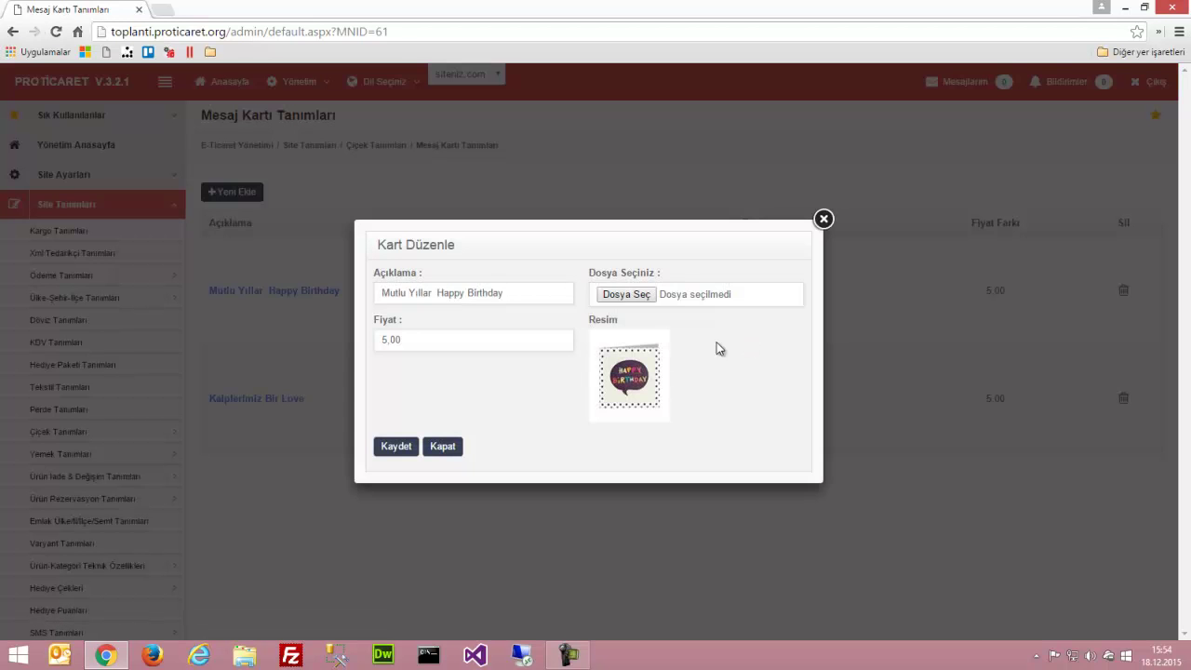
double_click(417, 342)
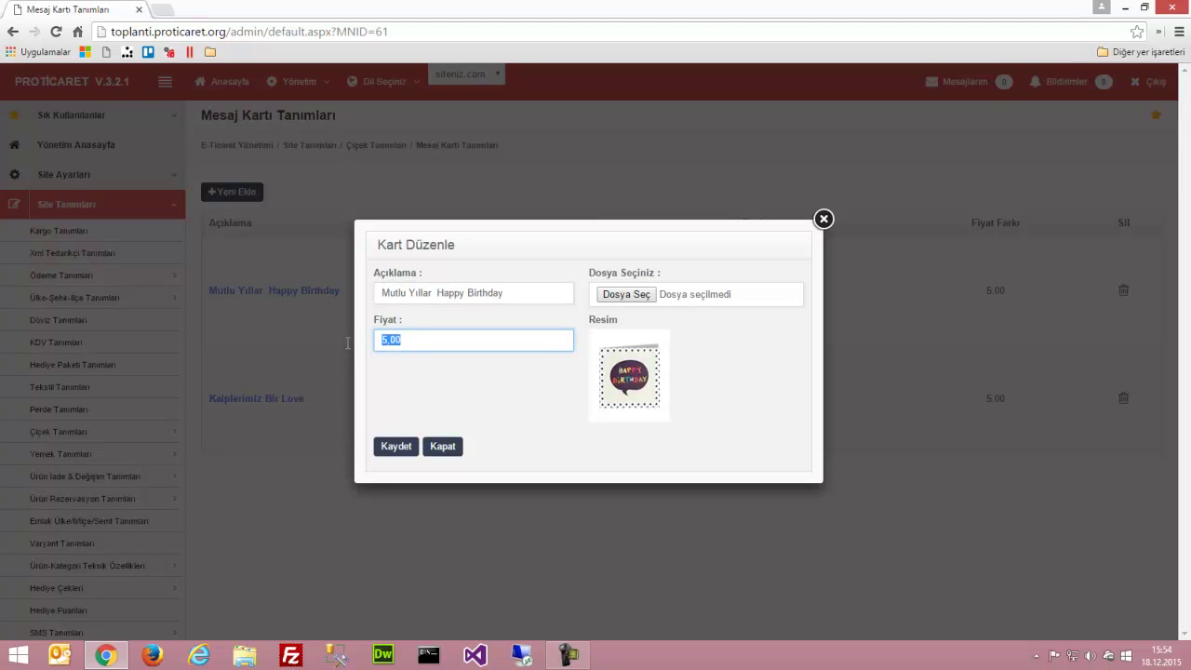
left_click(443, 448)
Open Gönderim Yeri Tanımları, inspect the edit form of the Okul delivery place and close it without saving.
mouse_move(125, 444)
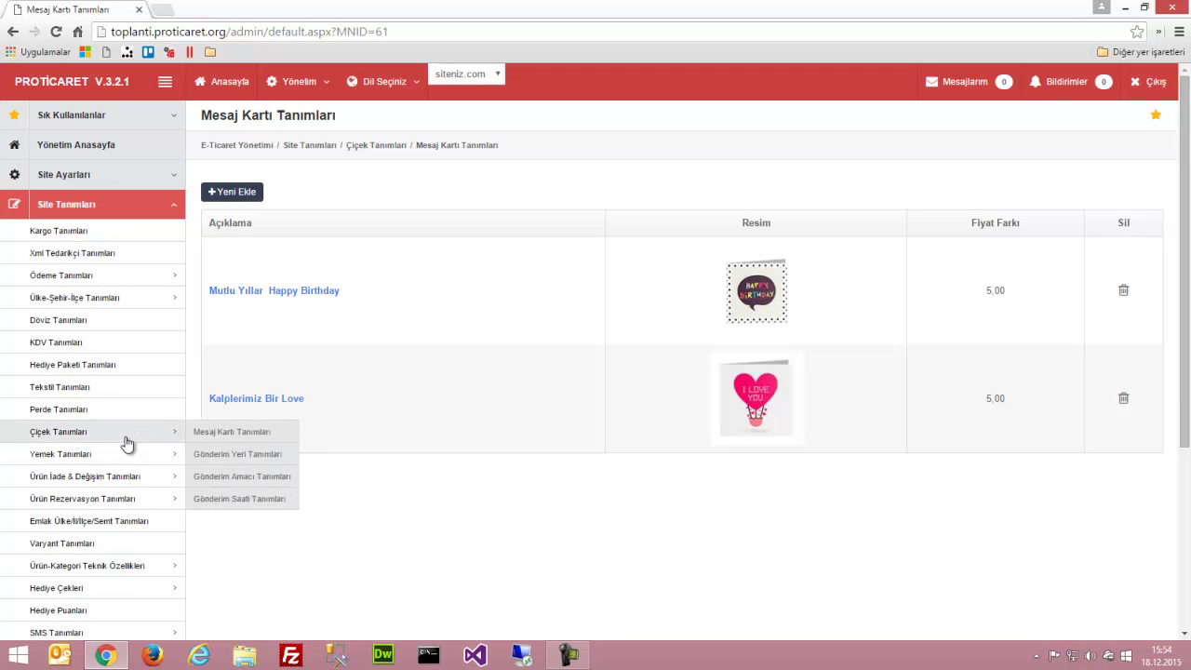
left_click(207, 455)
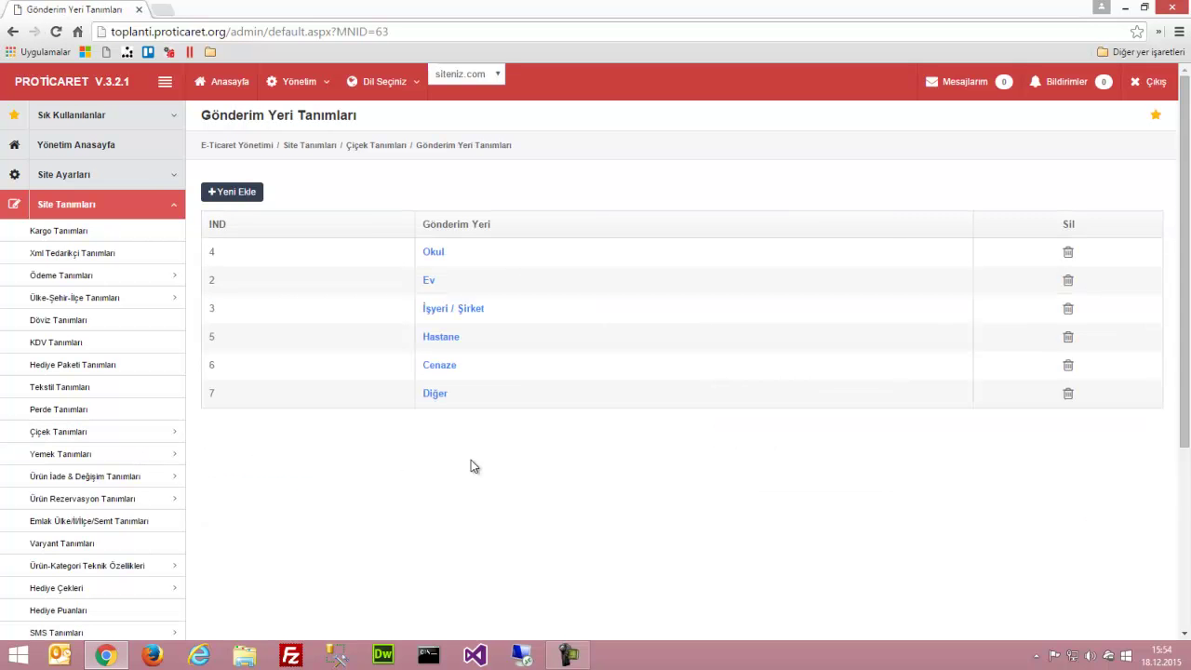
left_click(431, 252)
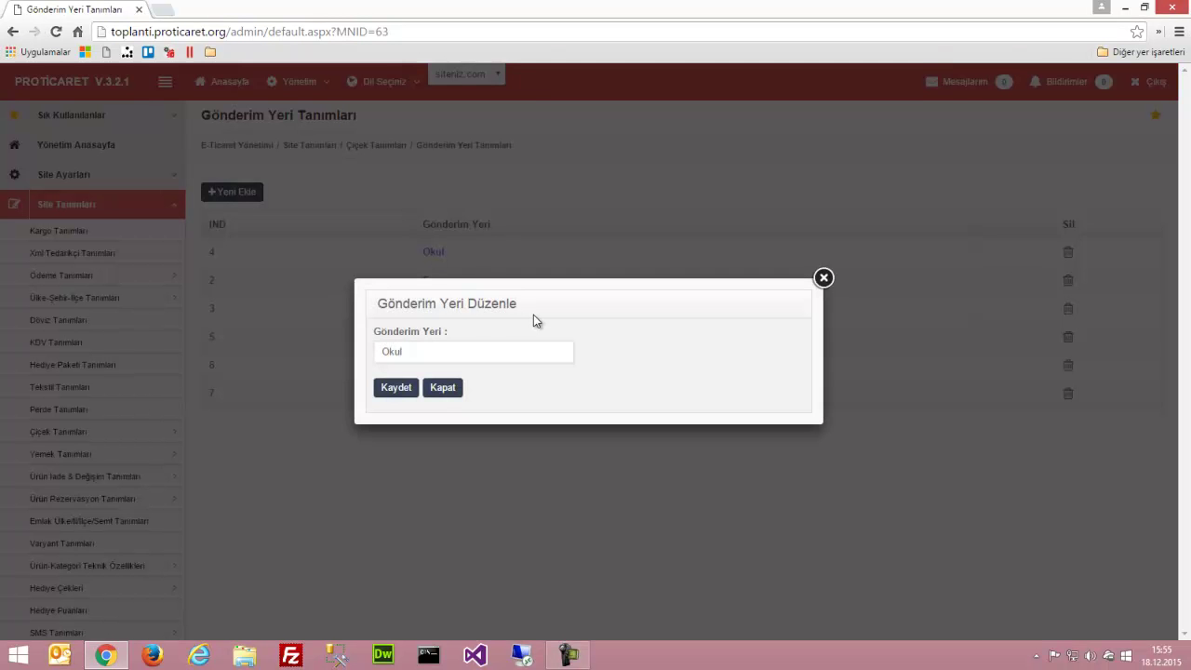
left_click(480, 519)
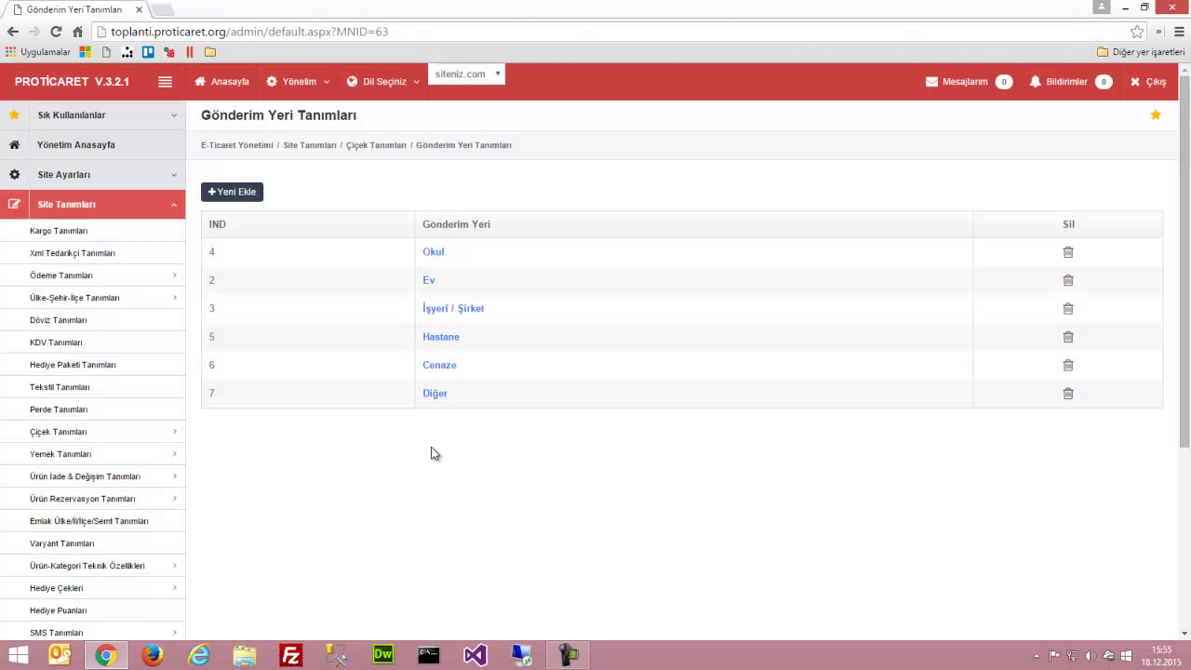
Open Gönderim Amacı Tanımları, inspect the edit form of the "Seni Seviyorum" delivery reason and close it without saving.
mouse_move(173, 433)
left_click(233, 478)
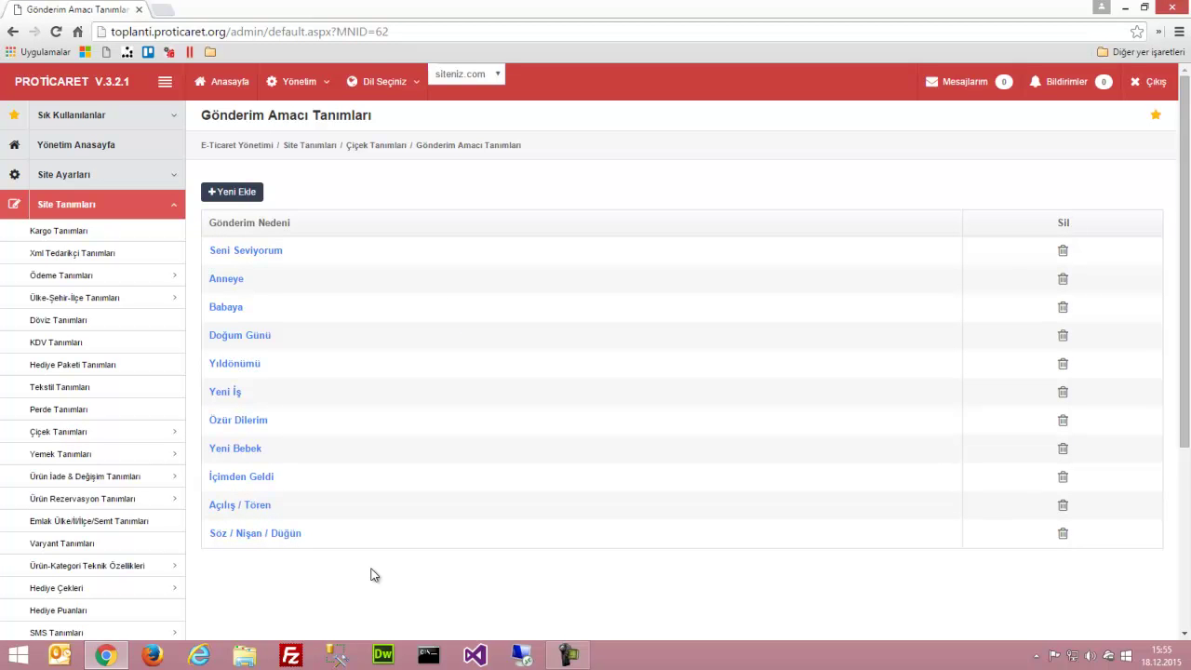
left_click(247, 254)
left_click_drag(374, 331, 455, 326)
left_click(481, 523)
Open Gönderim Saati Tanımları under Çiçek Tanımları and review the delivery time ranges.
mouse_move(139, 448)
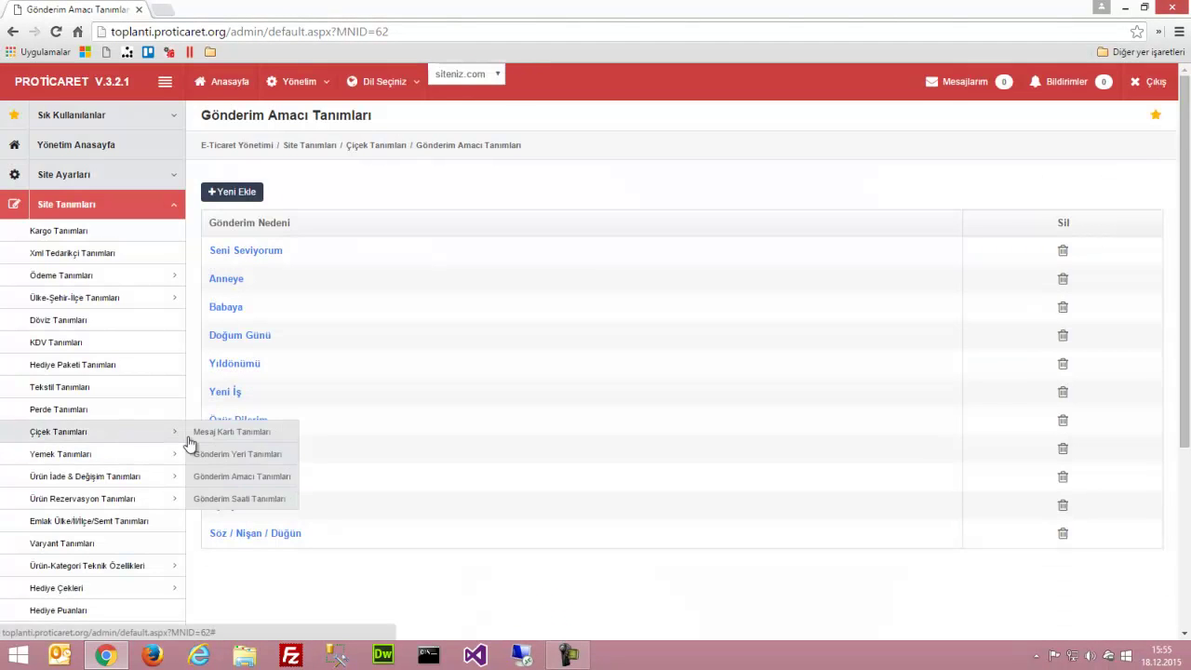
left_click(223, 501)
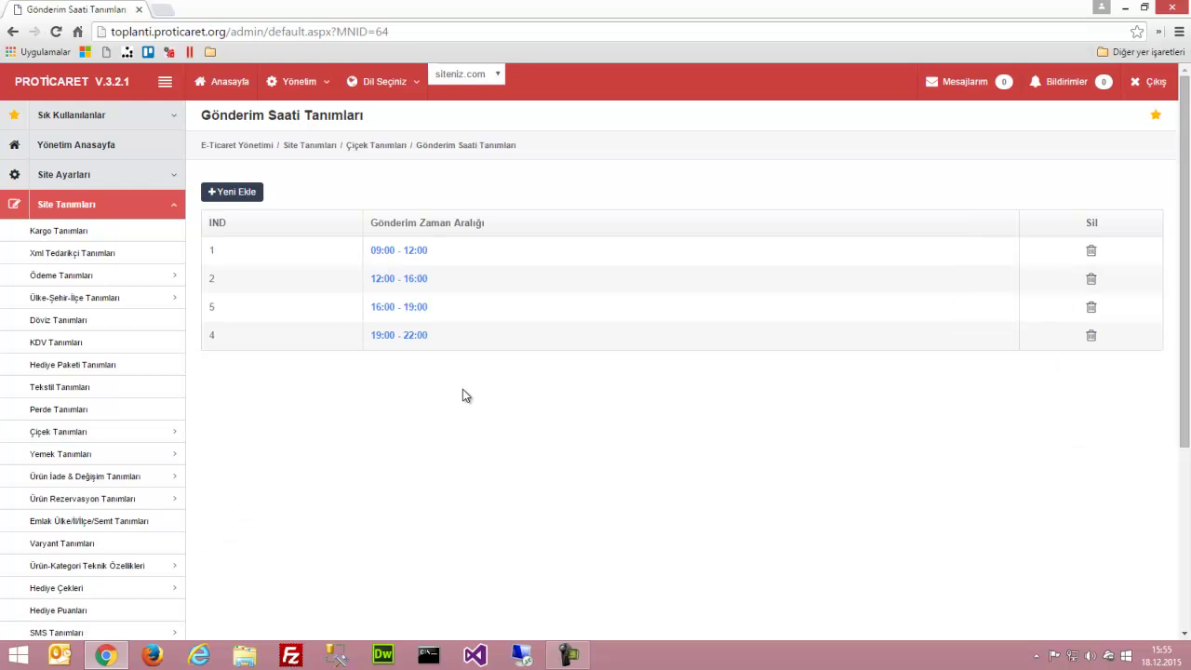
Go to Ürün Listesi in Ürün Yönetimi and open the flower product cicek123 for editing.
scroll(424, 424, "down", 2)
scroll(333, 335, "down", 3)
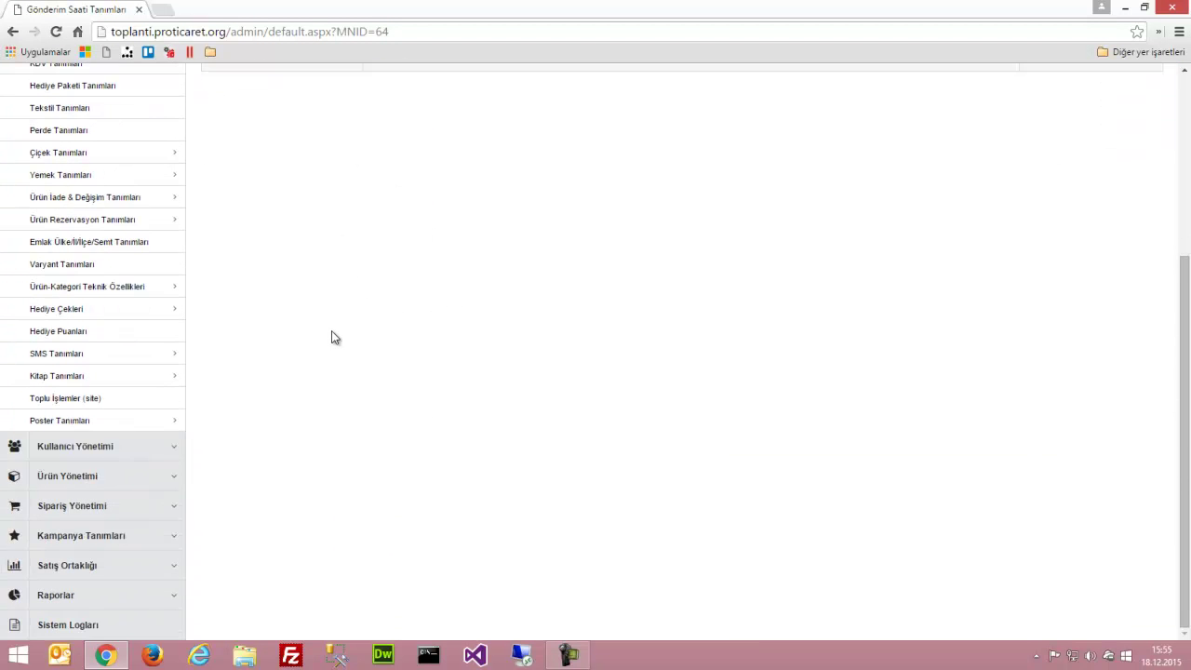
left_click(130, 476)
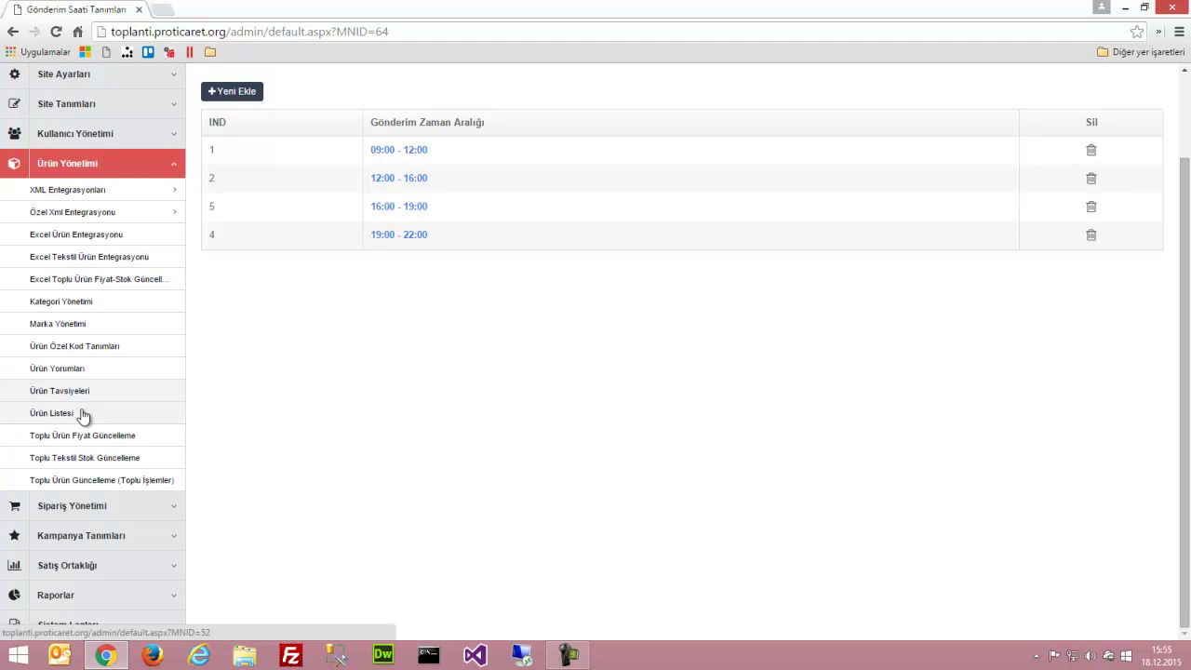
left_click(79, 415)
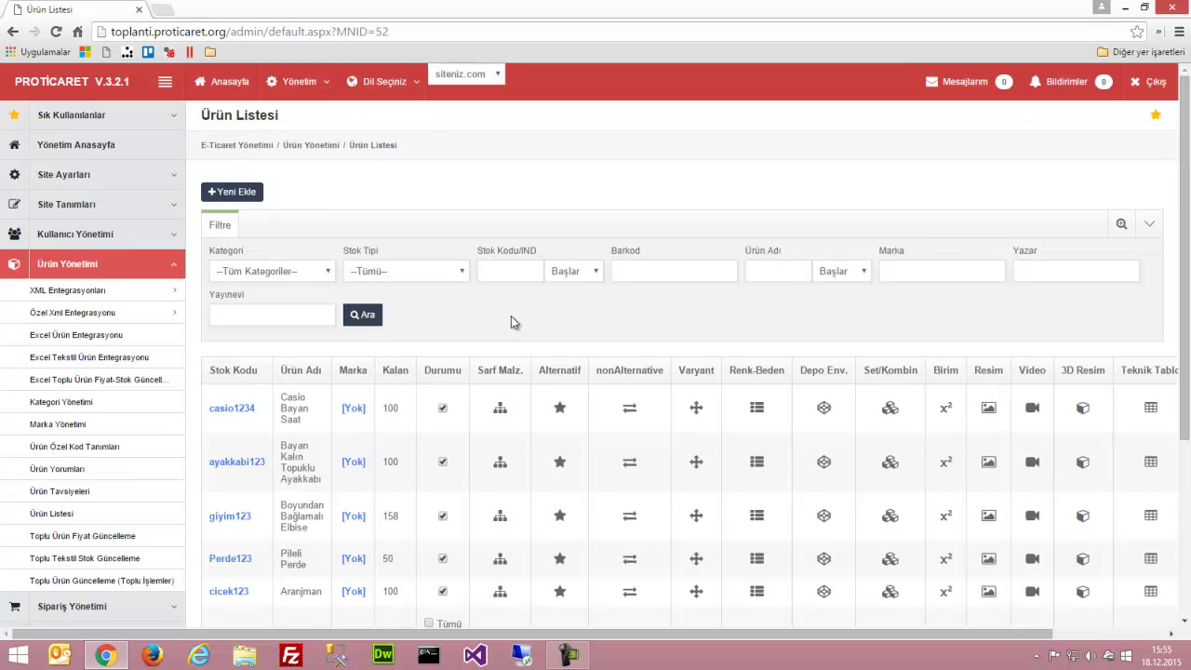
scroll(511, 321, "down", 3)
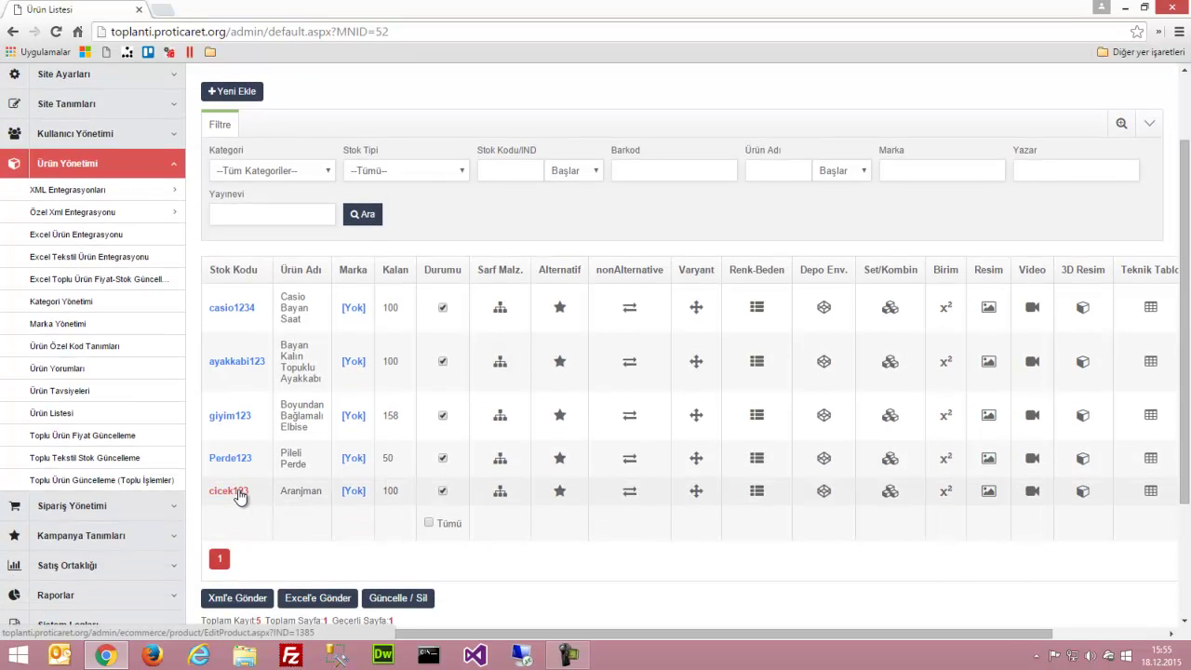
left_click(233, 491)
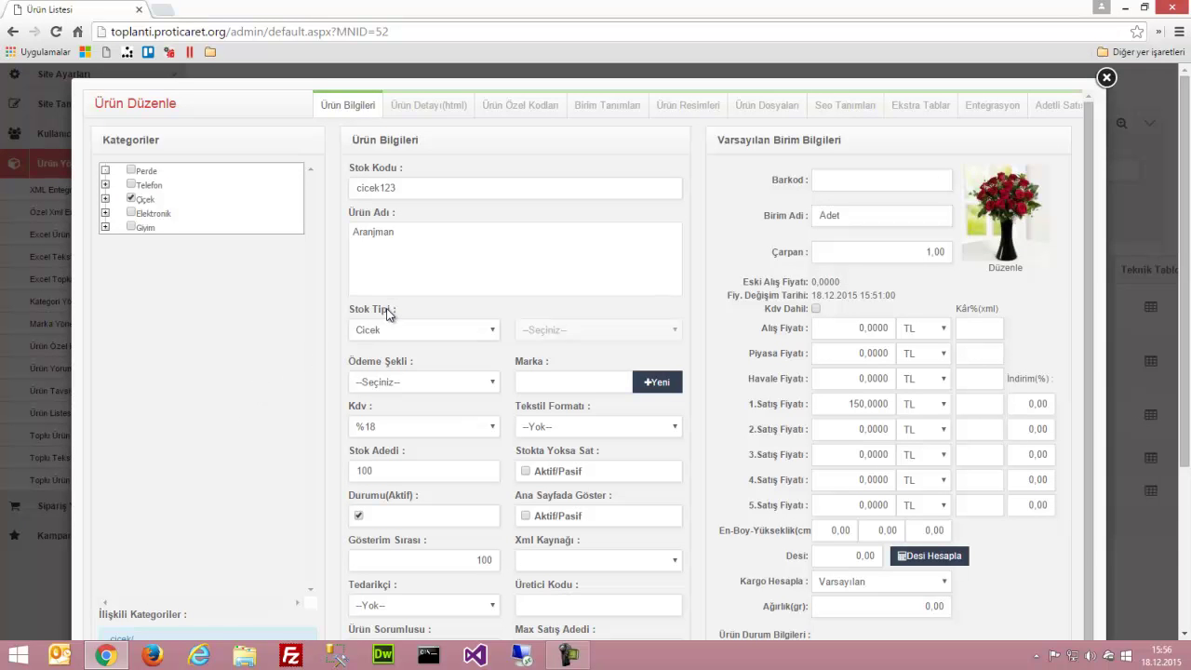
Keep Cicek as the product's Stok Tipi, save the product and close its edit form.
left_click_drag(350, 311, 479, 335)
left_click(480, 334)
left_click(441, 361)
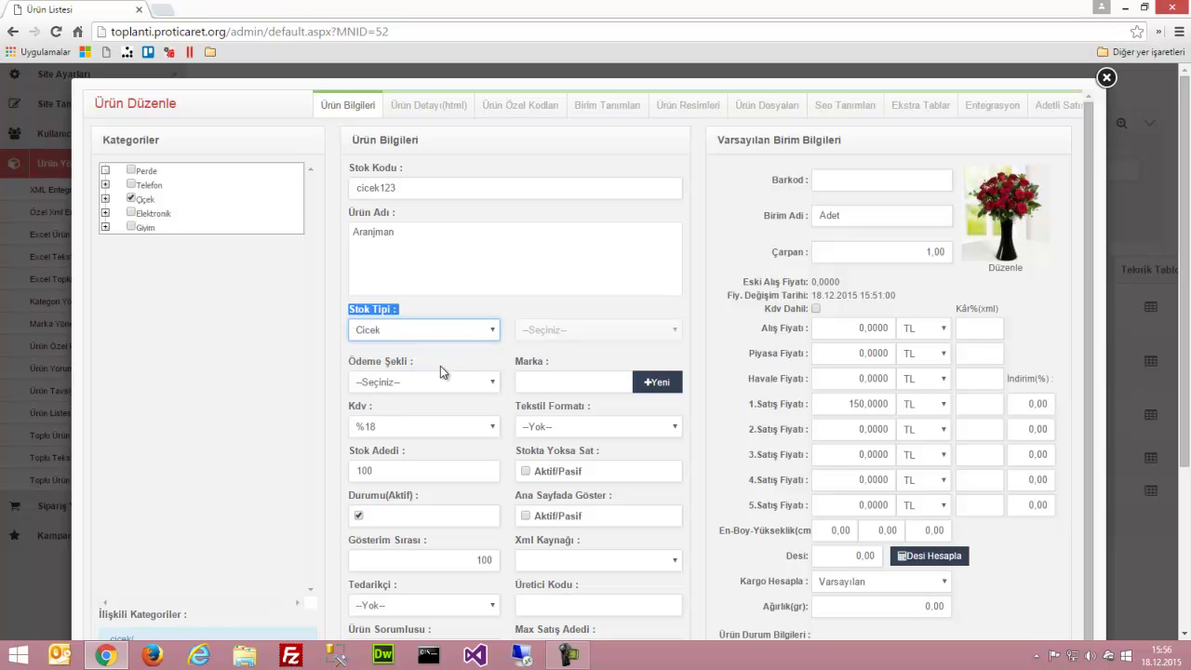
left_click(240, 400)
scroll(233, 428, "down", 2)
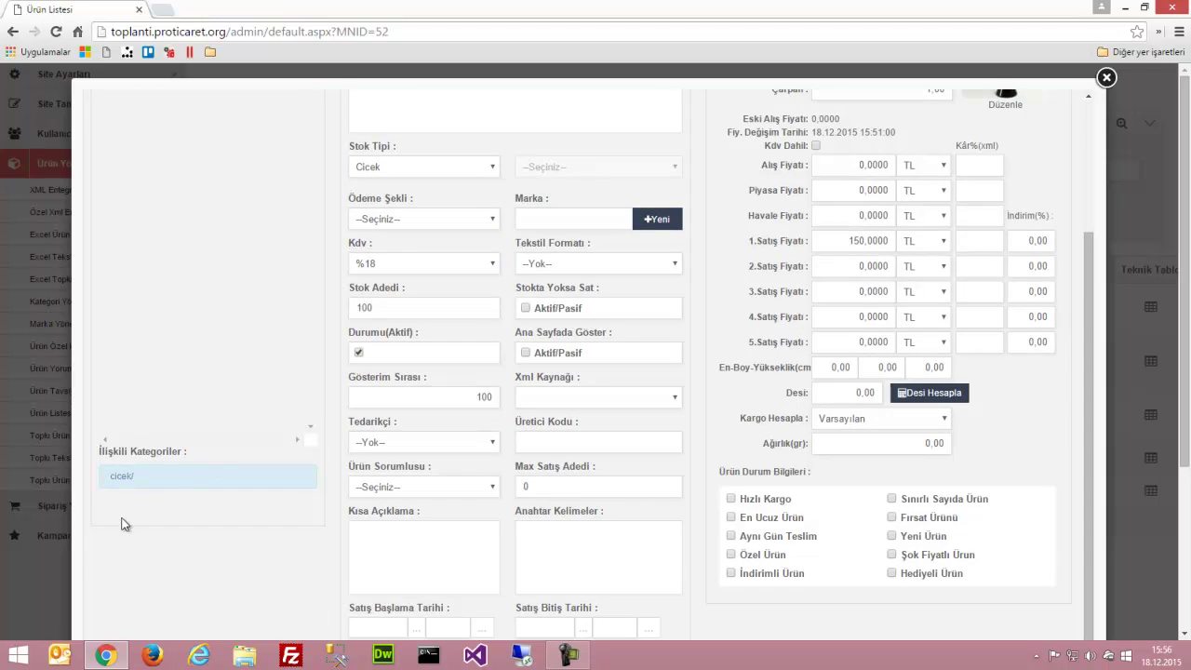
scroll(121, 522, "down", 3)
left_click(115, 456)
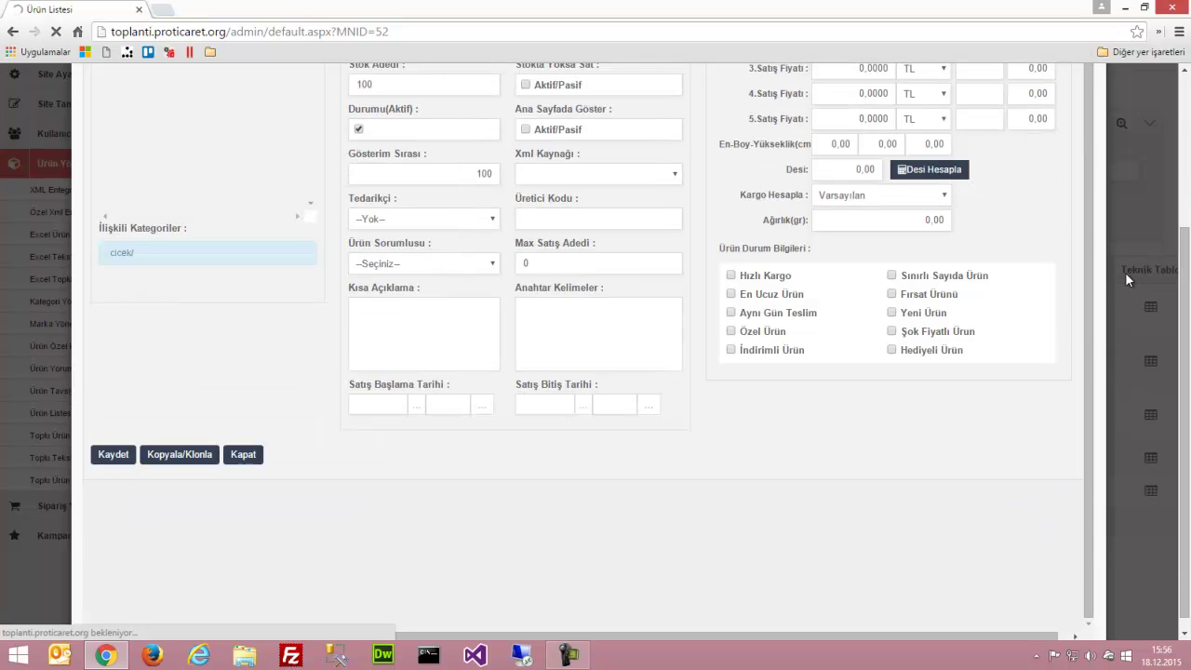
scroll(1131, 240, "up", 3)
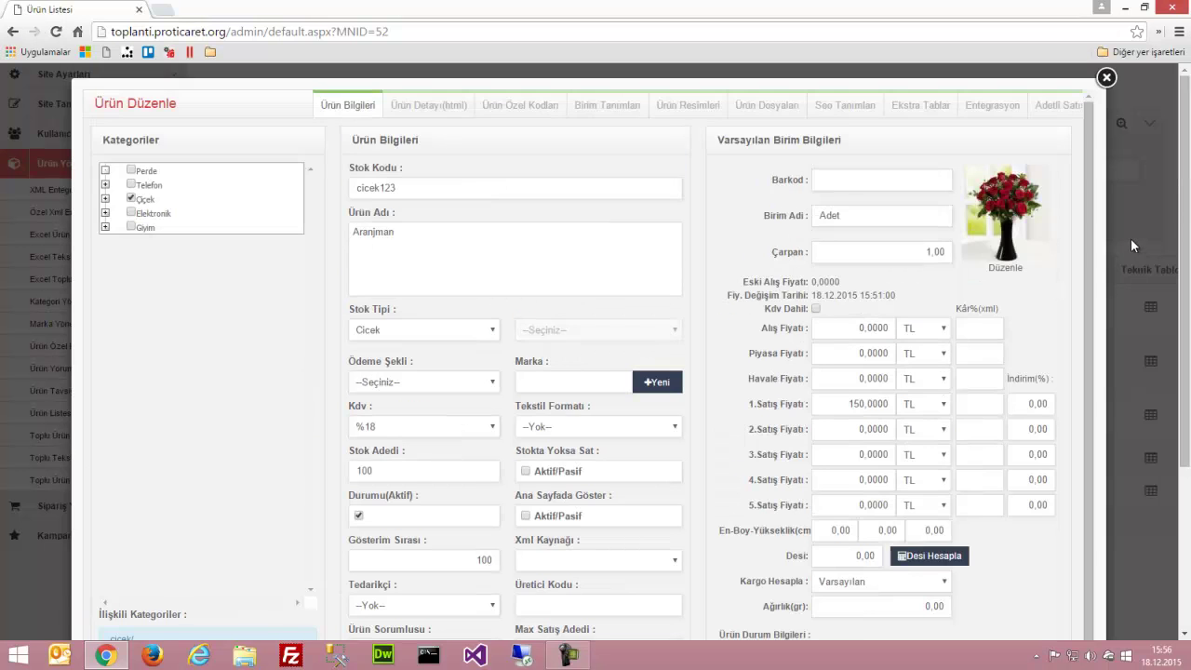
left_click(1131, 239)
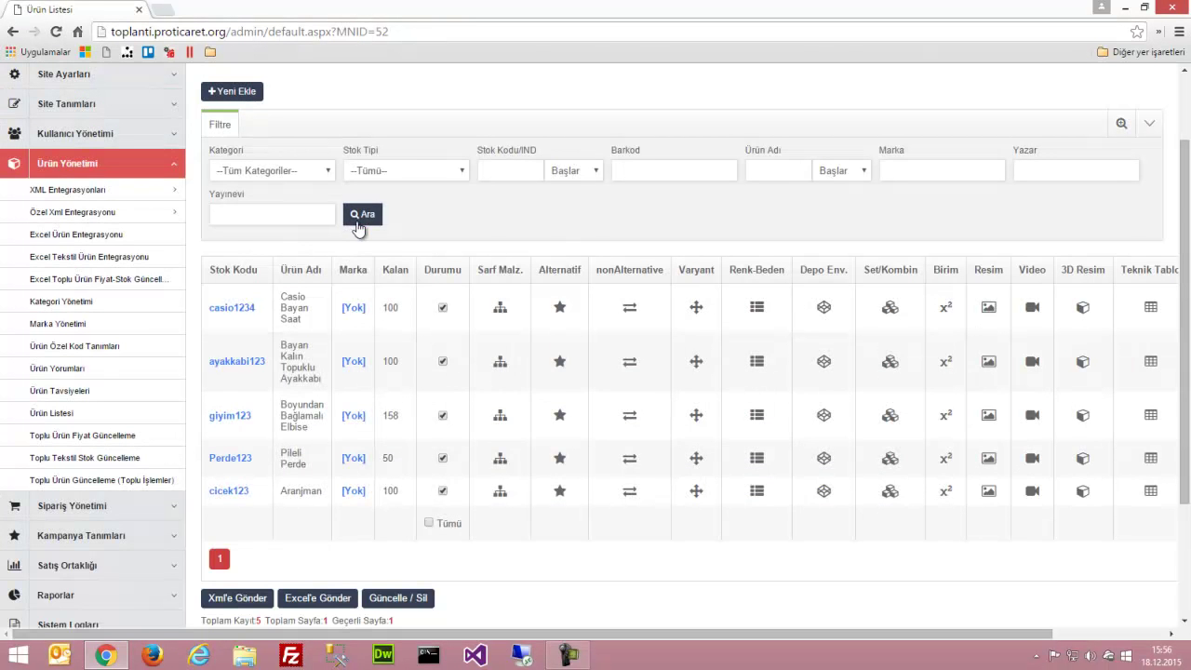
Refresh the product list and review the consumable materials (Sarf Malzemeleri) assigned to the cicek123 product.
left_click(360, 216)
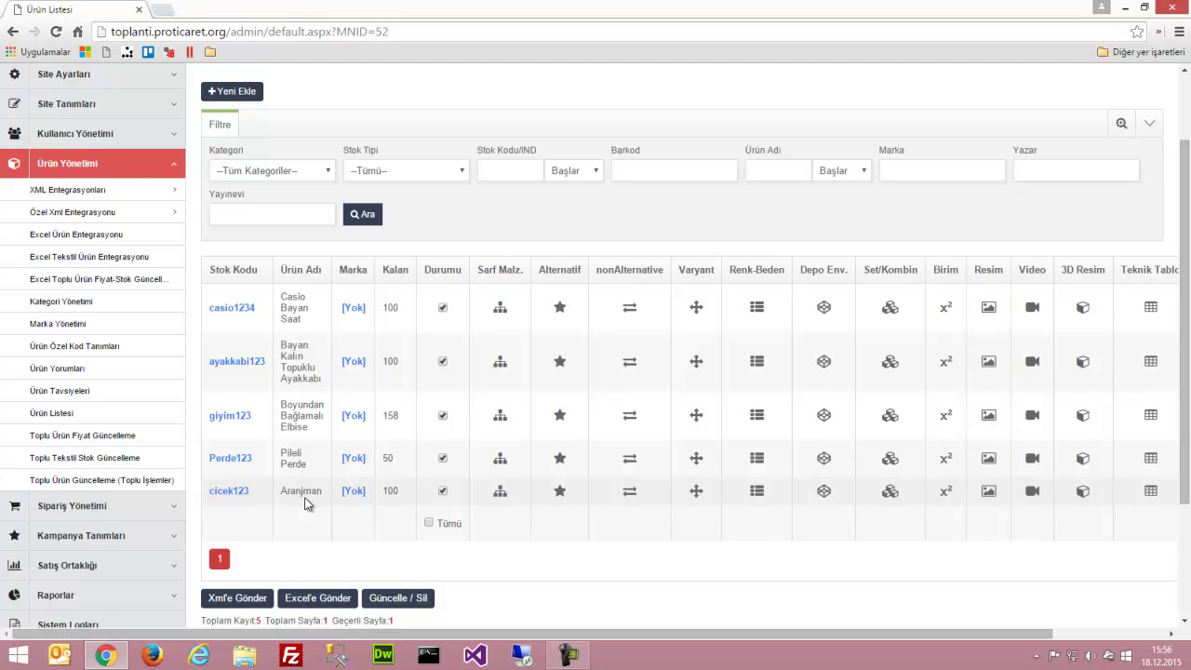
left_click(500, 493)
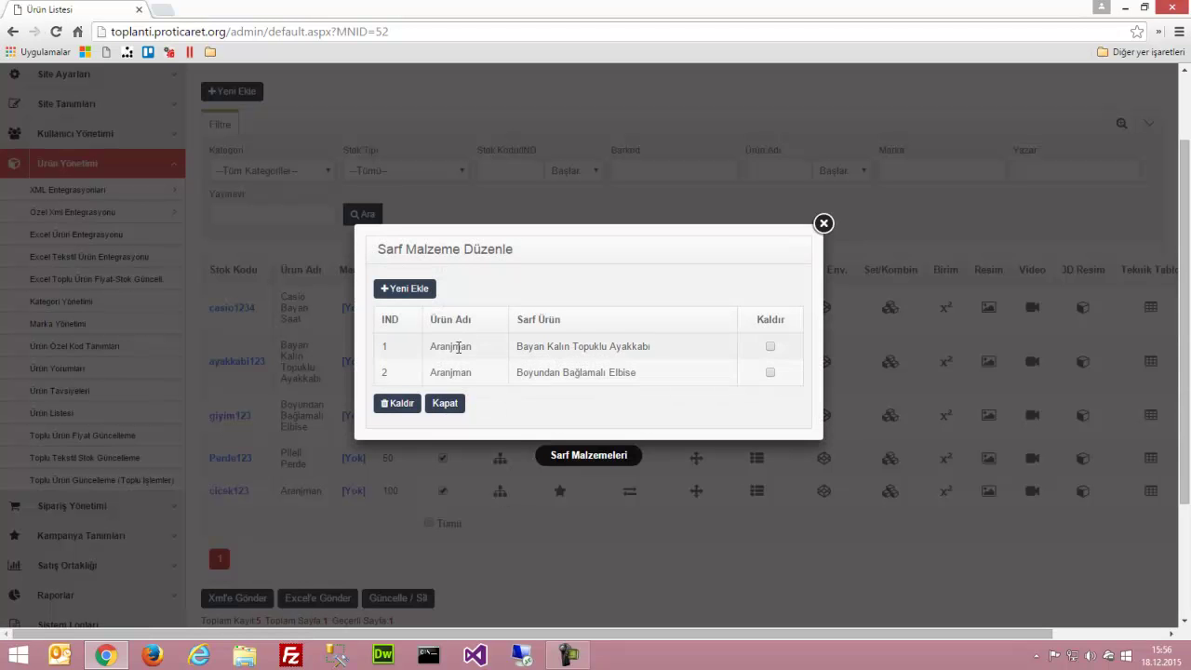
left_click_drag(425, 350, 639, 382)
left_click(639, 381)
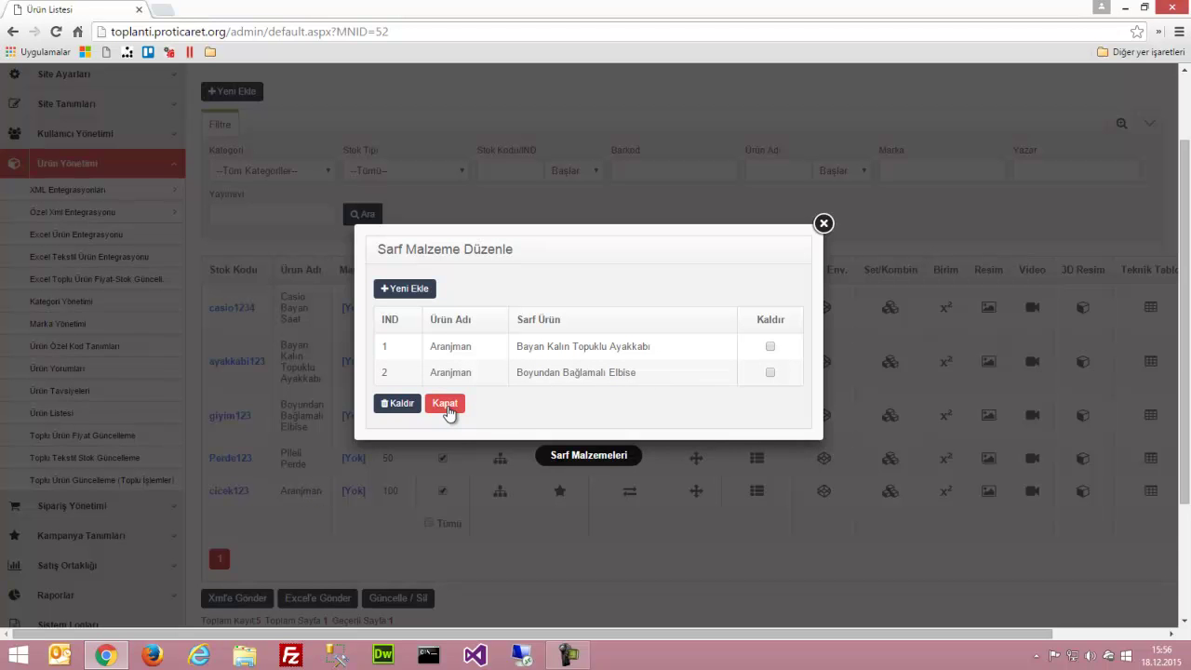
Add Pileli Perde as a consumable material of the Aranjman product and close the materials dialog.
left_click(405, 288)
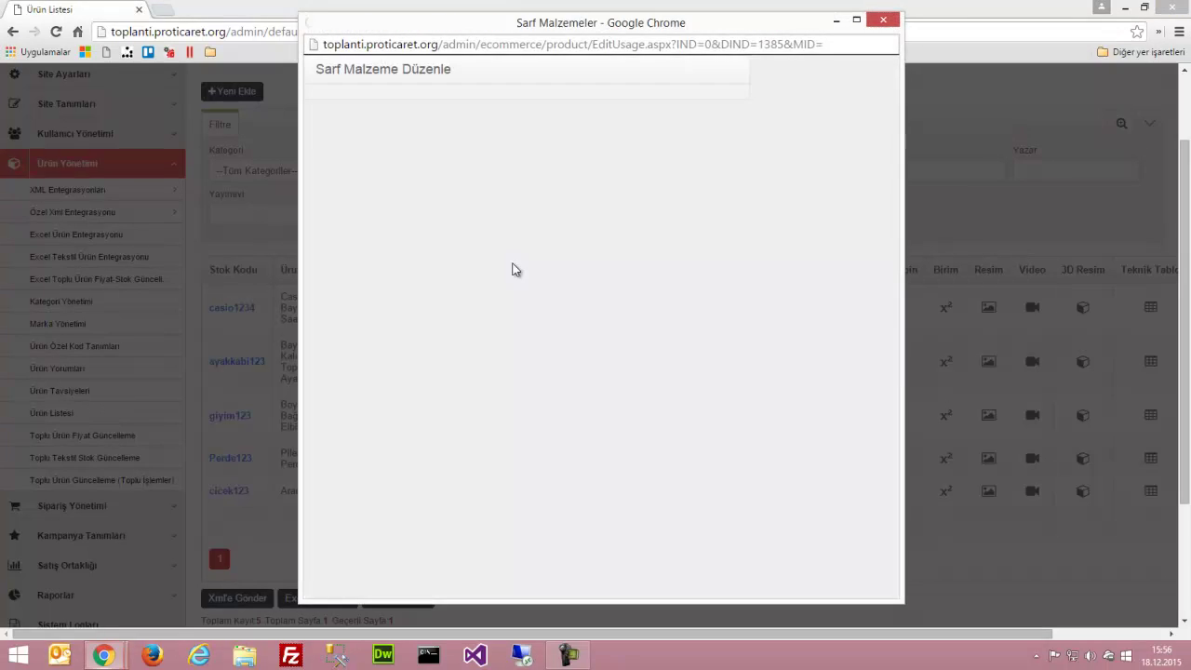
left_click(768, 254)
left_click(768, 311)
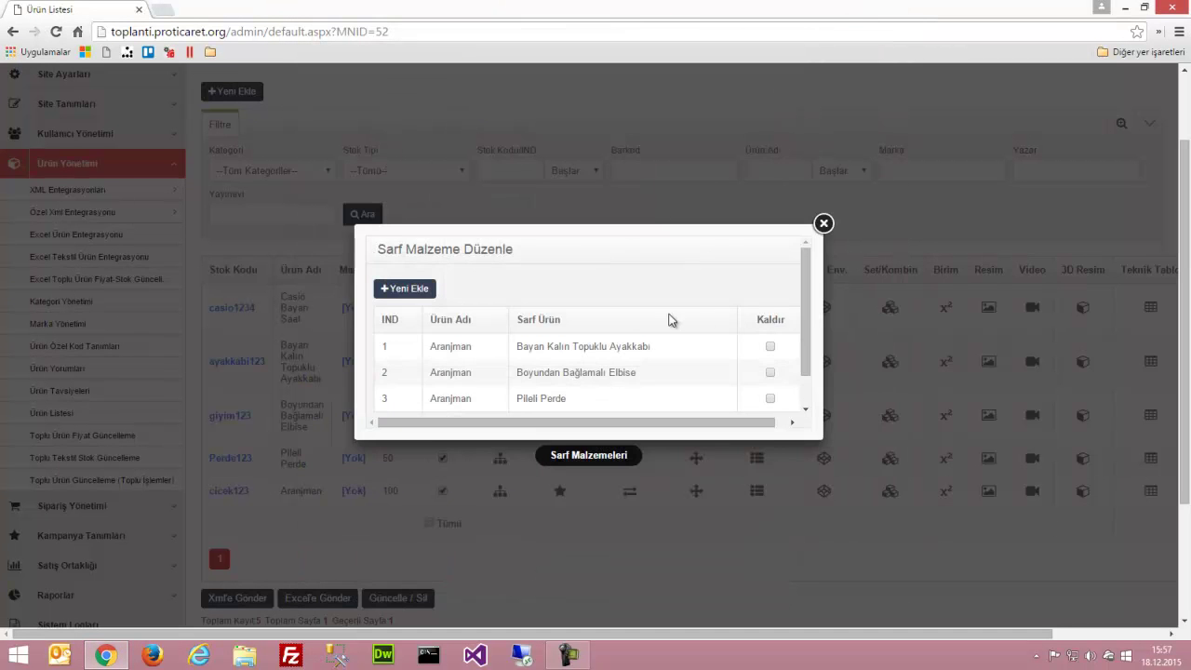
scroll(553, 407, "down", 3)
left_click(451, 396)
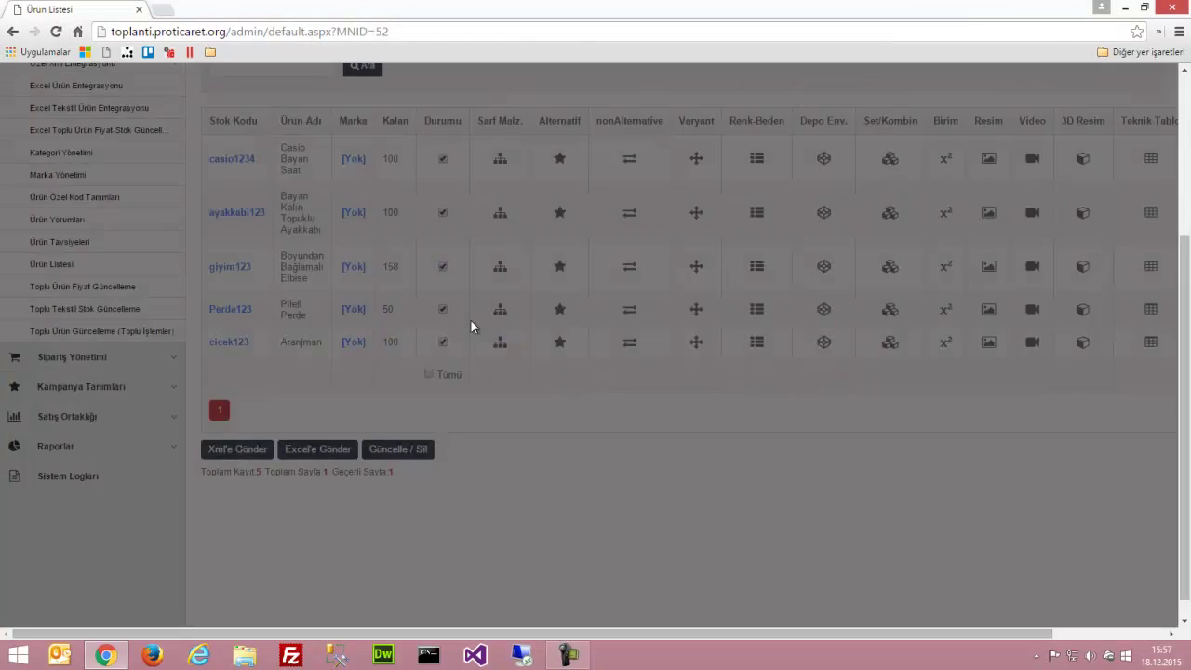
Switch to the storefront's home page and open the Çiçek category.
left_click(232, 88)
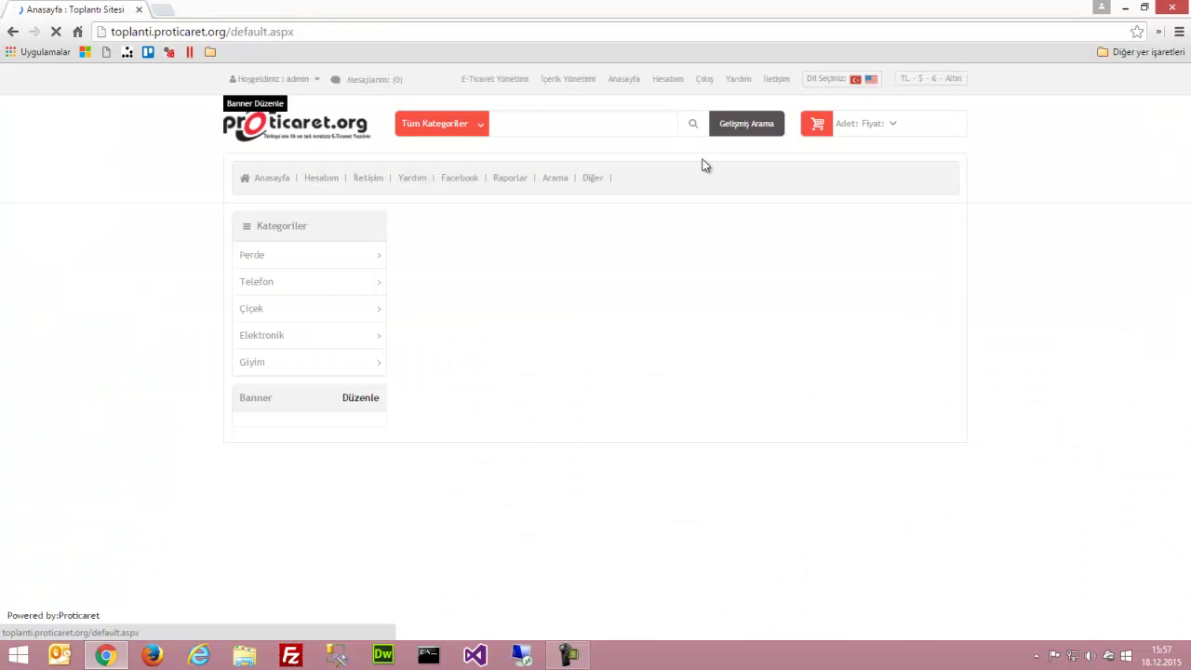
left_click(242, 316)
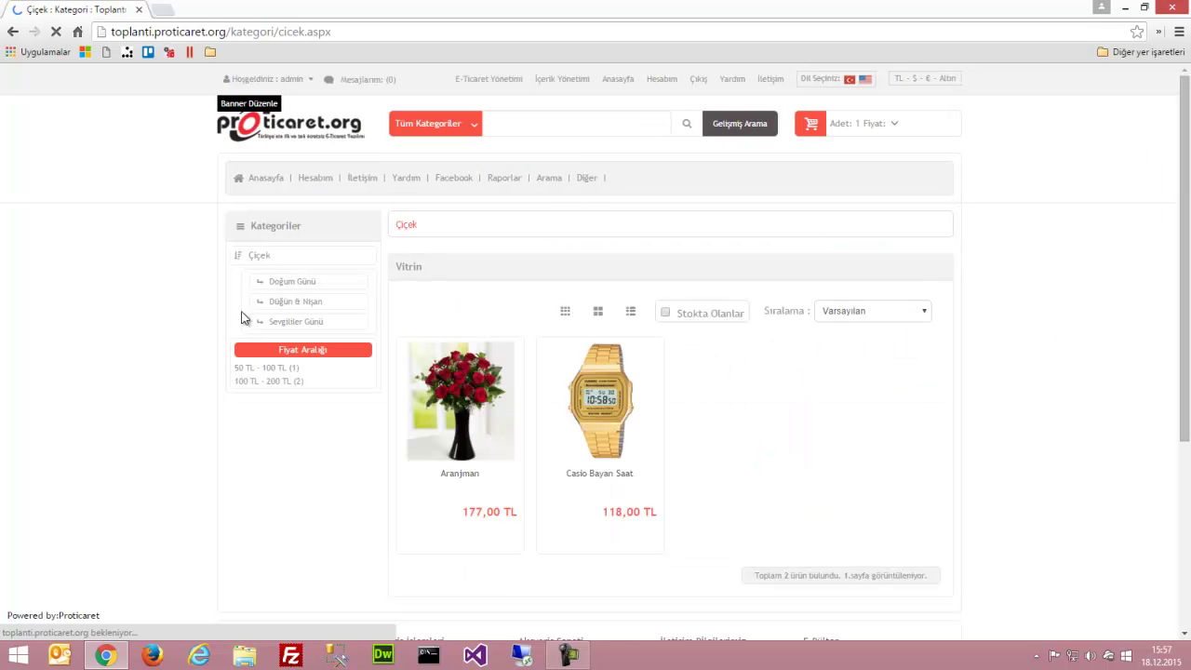
Open the Aranjman product and fill in the recipient's name, phone and address, with reason Seni Seviyorum and destination İşyeri / Şirket.
left_click(465, 405)
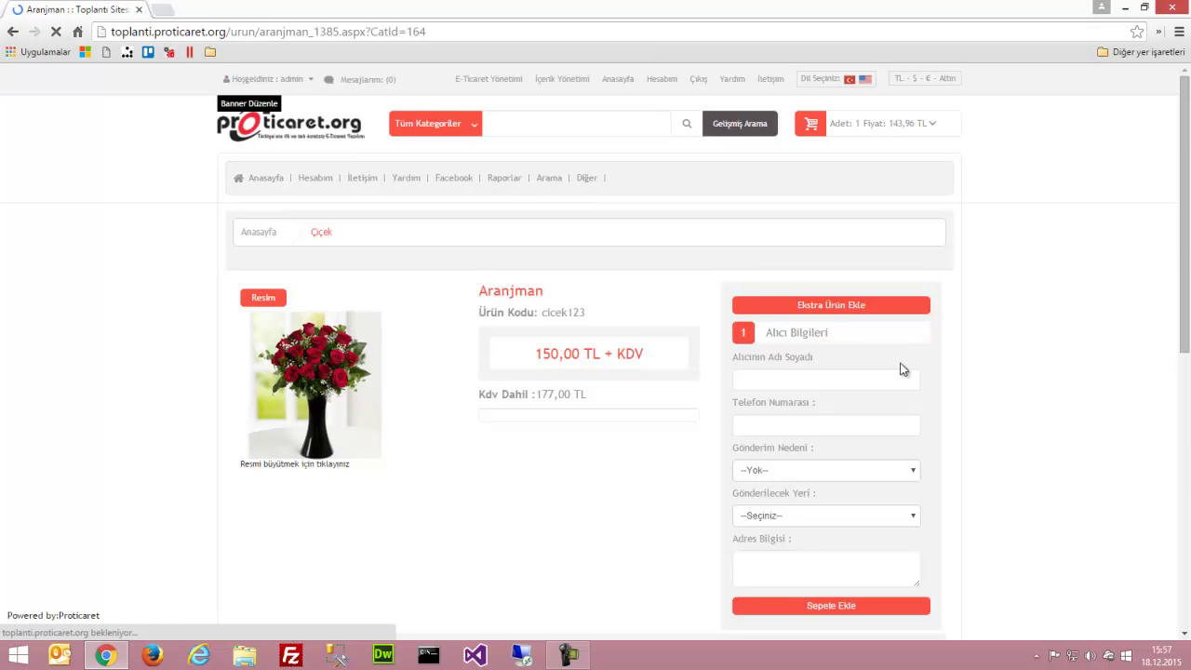
scroll(494, 404, "down", 3)
scroll(511, 331, "up", 2)
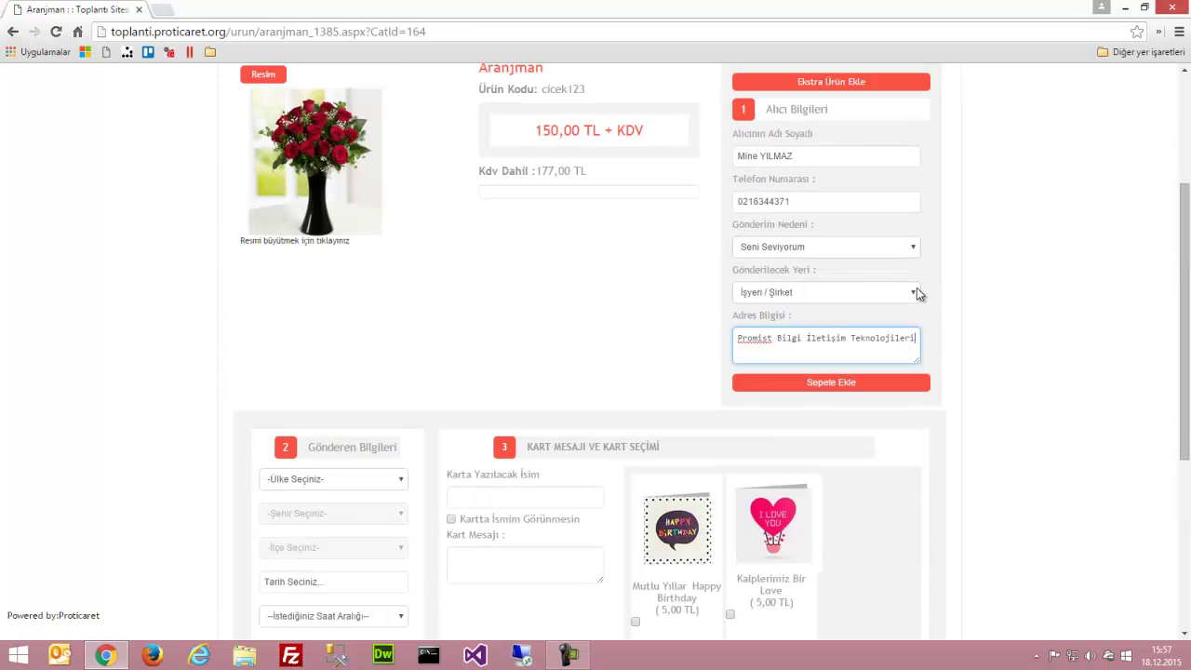
scroll(912, 296, "up", 1)
left_click(1014, 363)
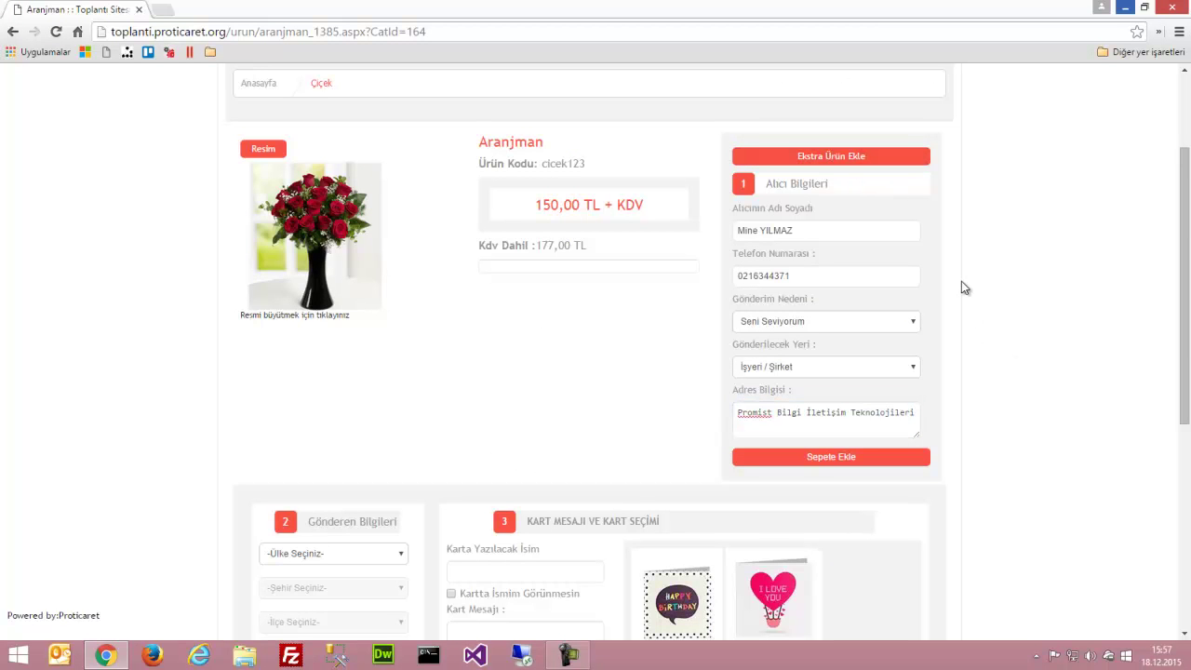
Add Boyundan Bağlamalı Elbise to the cart as an extra product for the Aranjman order.
left_click(828, 156)
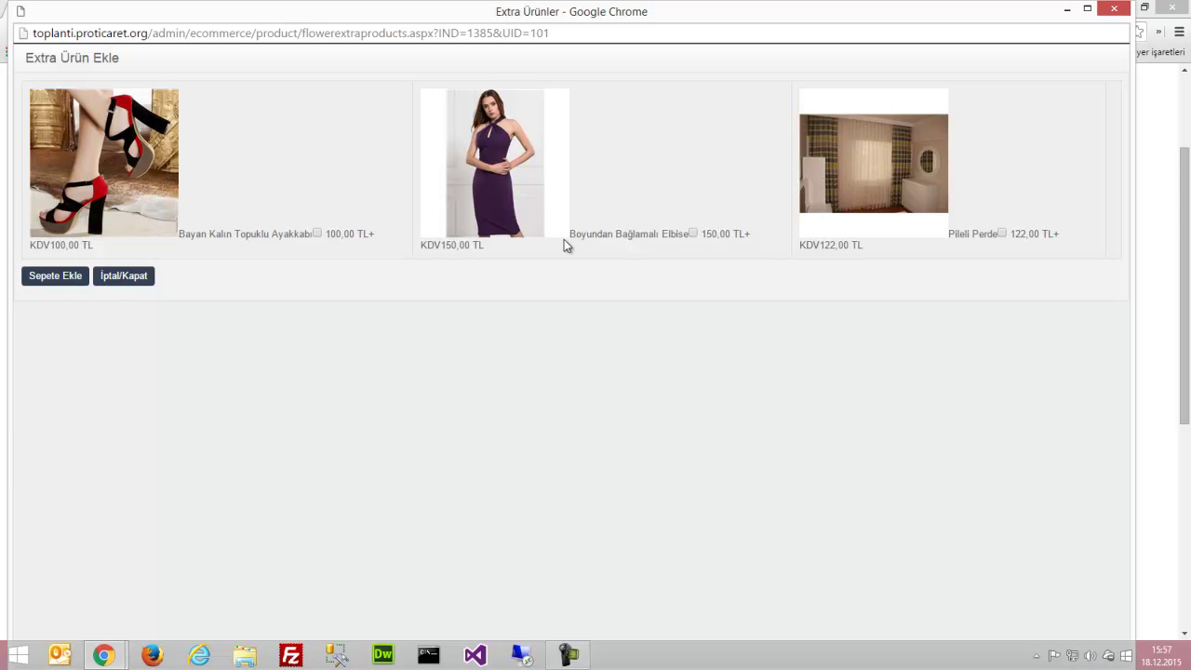
left_click(694, 234)
left_click(56, 276)
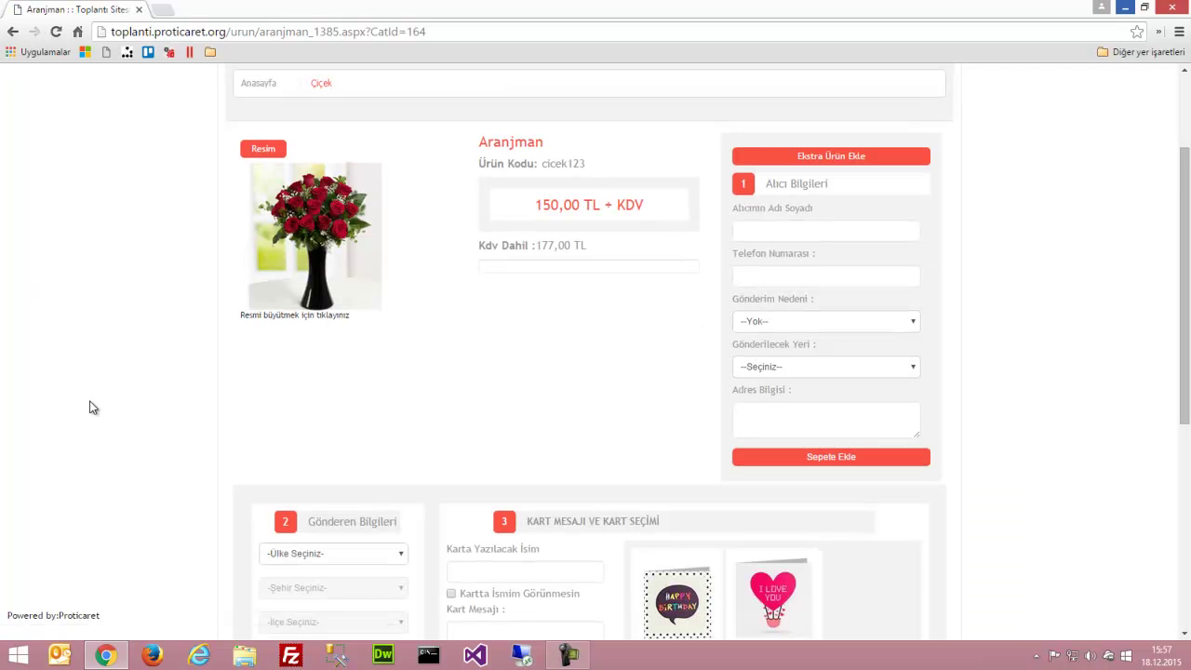
Set the country to Türkiye, the city to İstanbul and the district to Üsküdar under Gönderen Bilgileri.
scroll(133, 342, "down", 2)
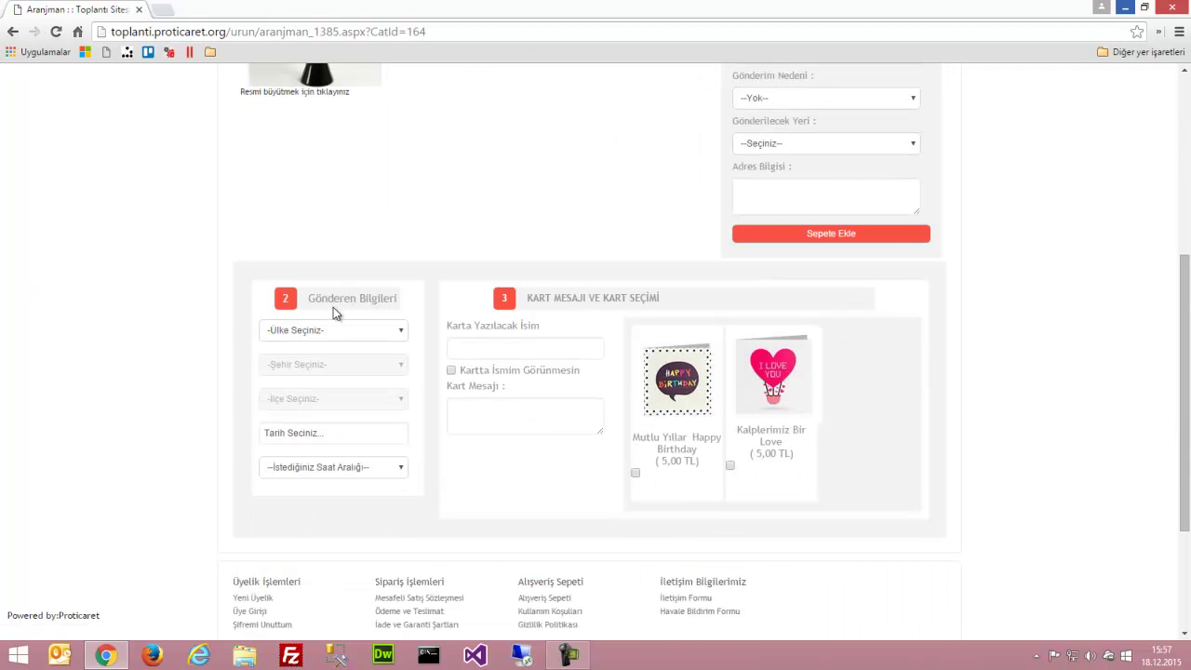
left_click(311, 328)
left_click(294, 357)
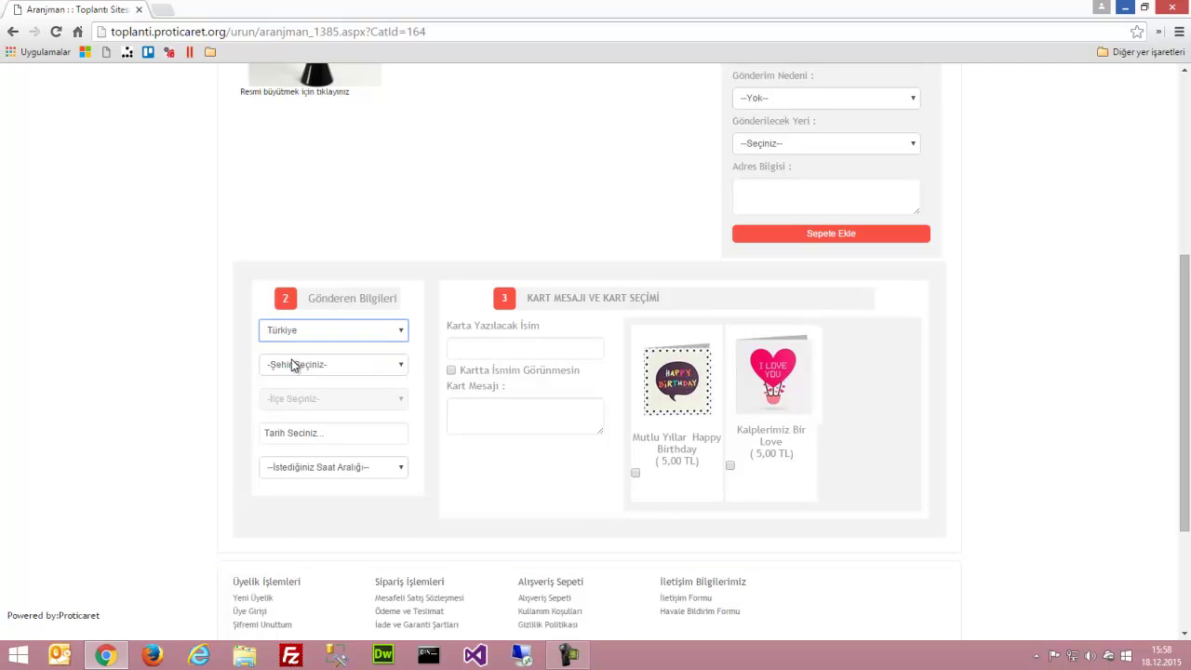
left_click(291, 363)
left_click(284, 442)
left_click(309, 407)
key("Down")
key("Down")
key("Down")
key("Down")
key("Down")
key("Down")
key("Down")
key("Down")
key("Down")
key("Down")
key("Down")
key("Down")
key("Down")
key("Down")
key("Down")
key("Down")
key("Down")
key("Down")
key("Down")
key("Down")
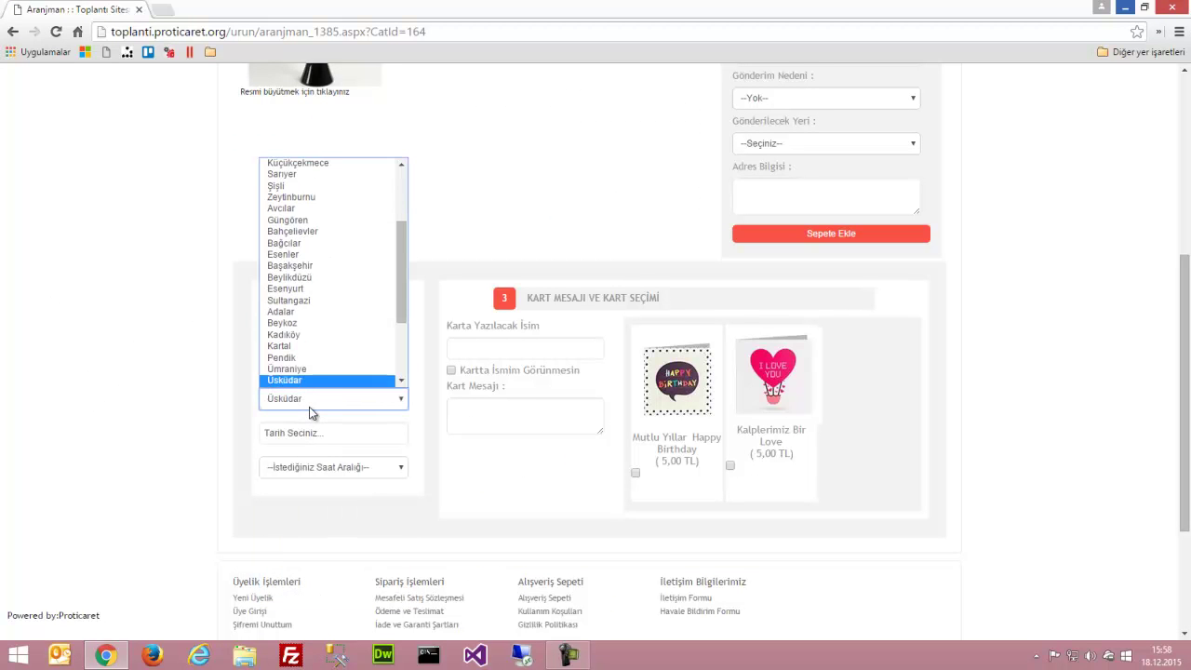
key("Return")
Set the delivery date to 18/12/2015 and the desired time range to 16:00 - 19:00.
key("Tab")
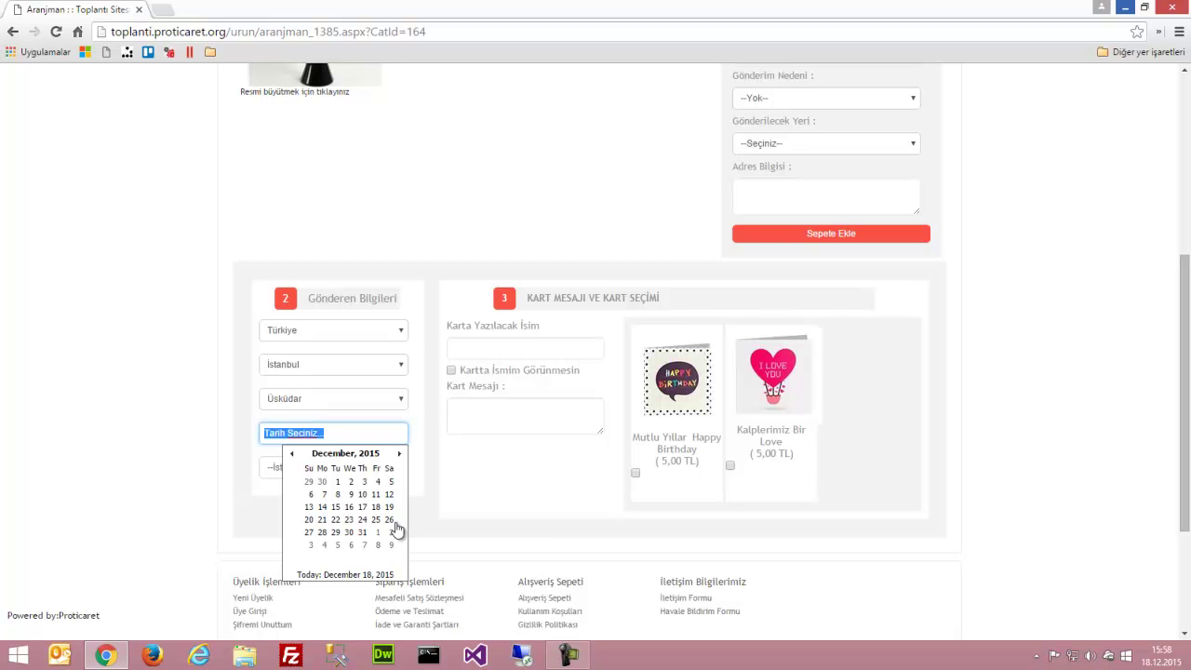
left_click(371, 575)
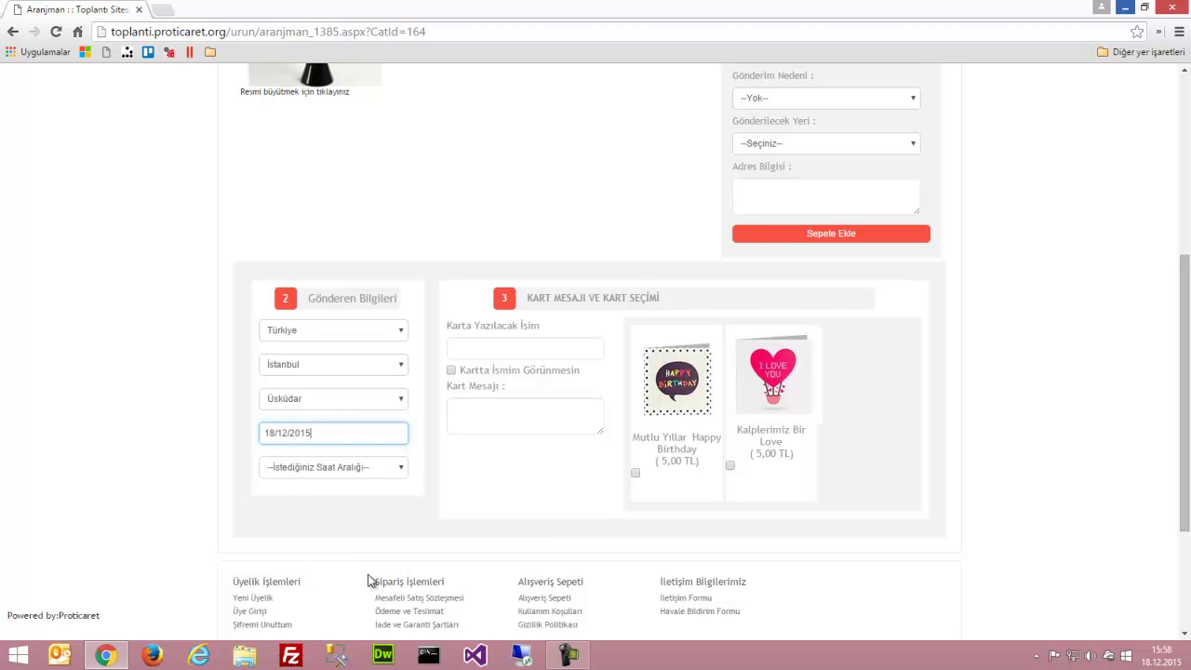
left_click(309, 469)
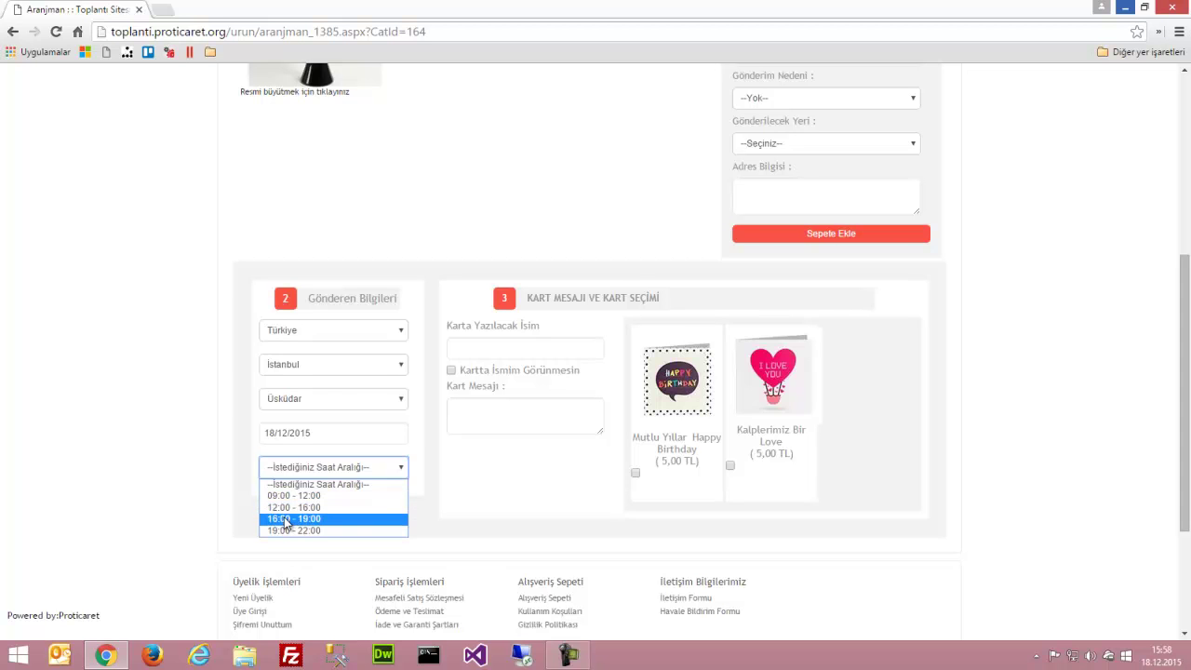
left_click(286, 519)
Enter the sender's name for the card, write the message Seni Seviyorum and choose the Kalplerimiz Bir Love card.
left_click(494, 347)
scroll(586, 484, "up", 1)
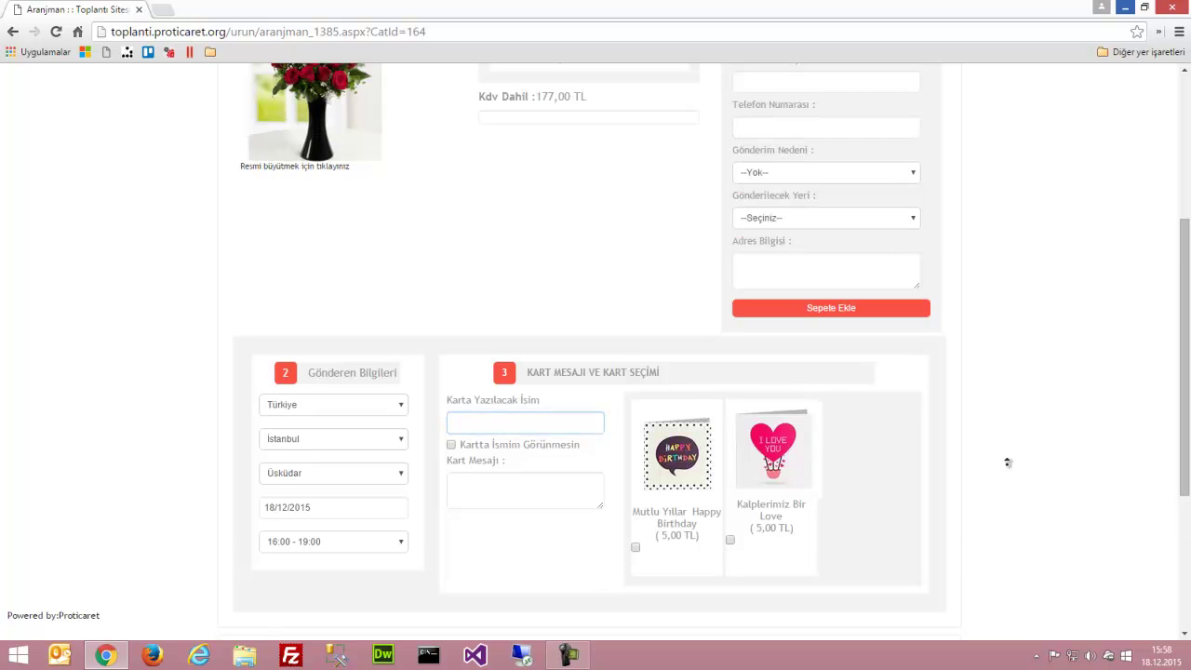
scroll(1008, 471, "up", 1)
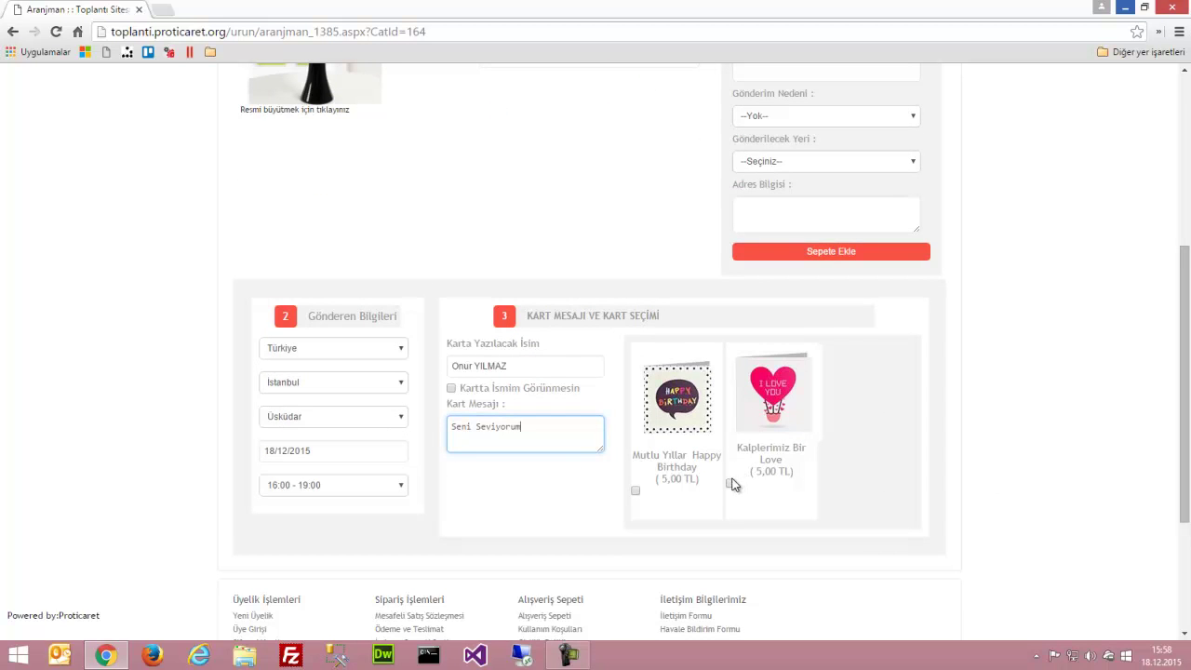
left_click(731, 484)
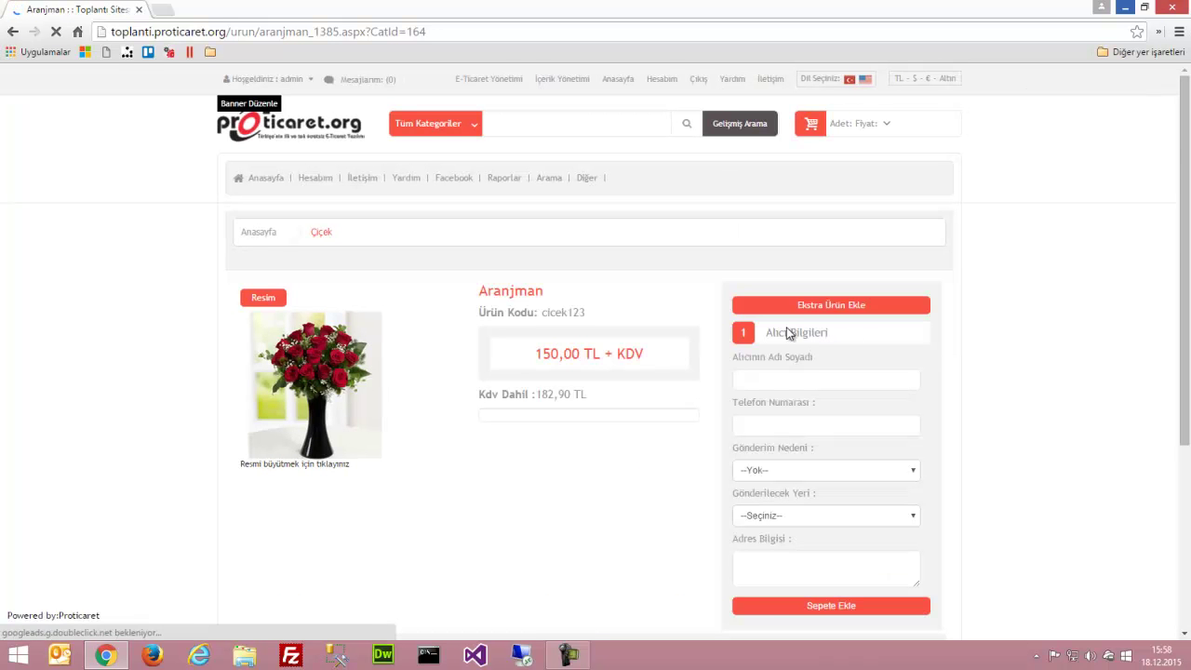
Deselect the Kalplerimiz Bir Love card and select it again.
scroll(671, 400, "down", 4)
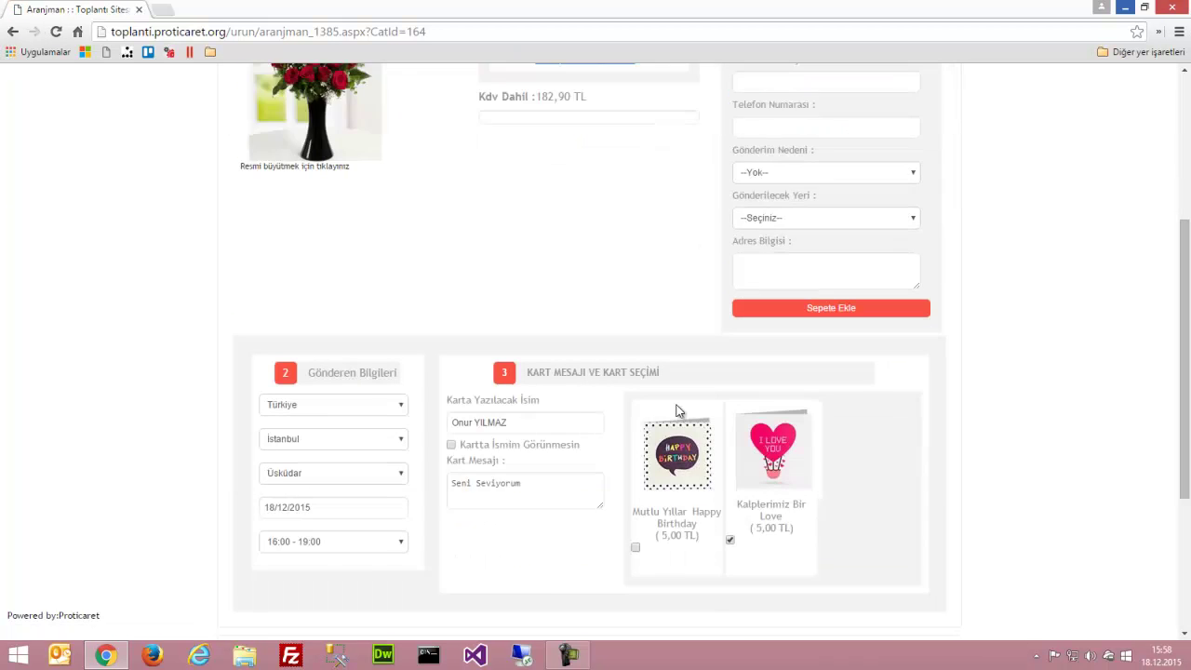
left_click(731, 467)
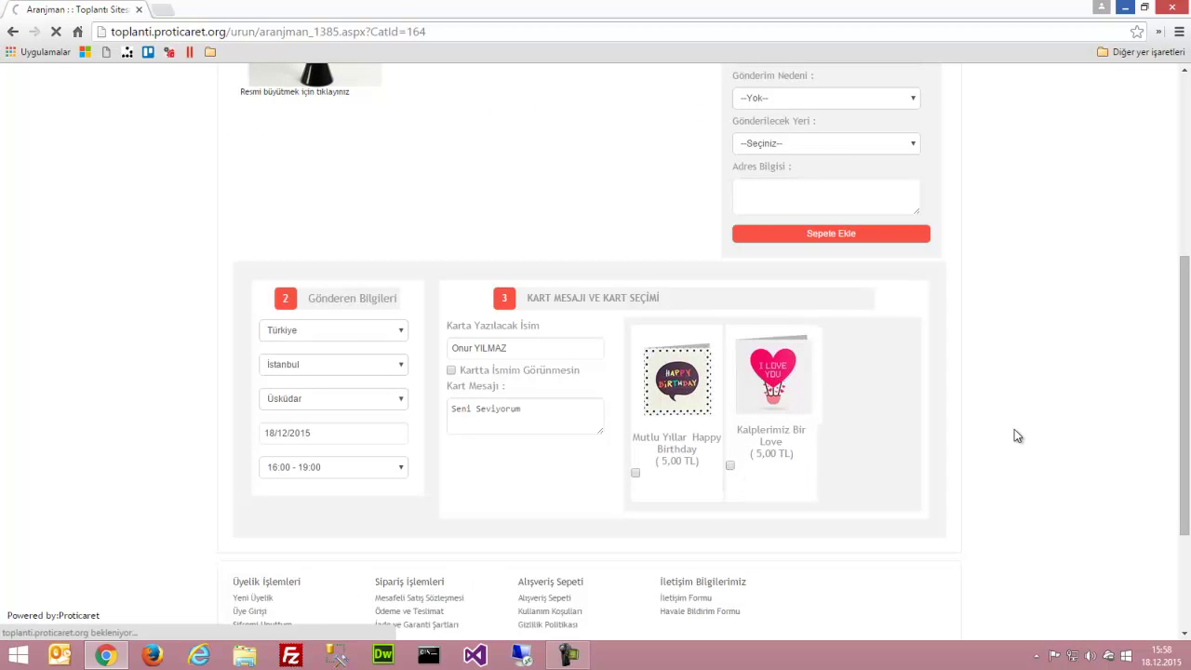
scroll(1003, 443, "down", 5)
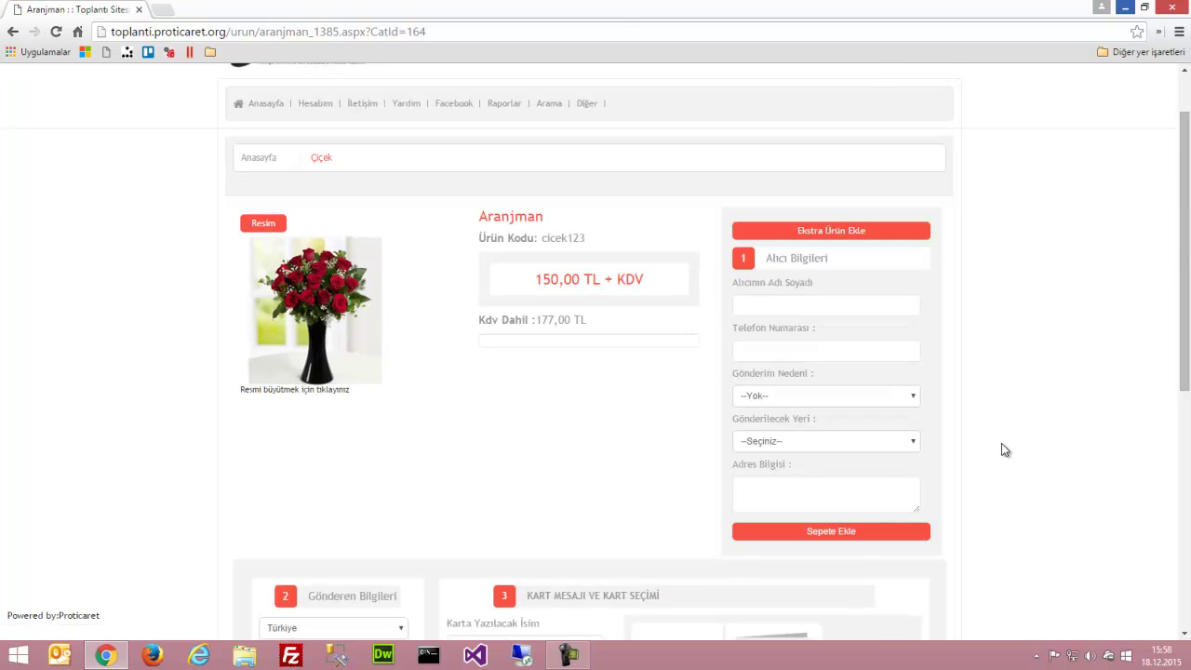
left_click(731, 392)
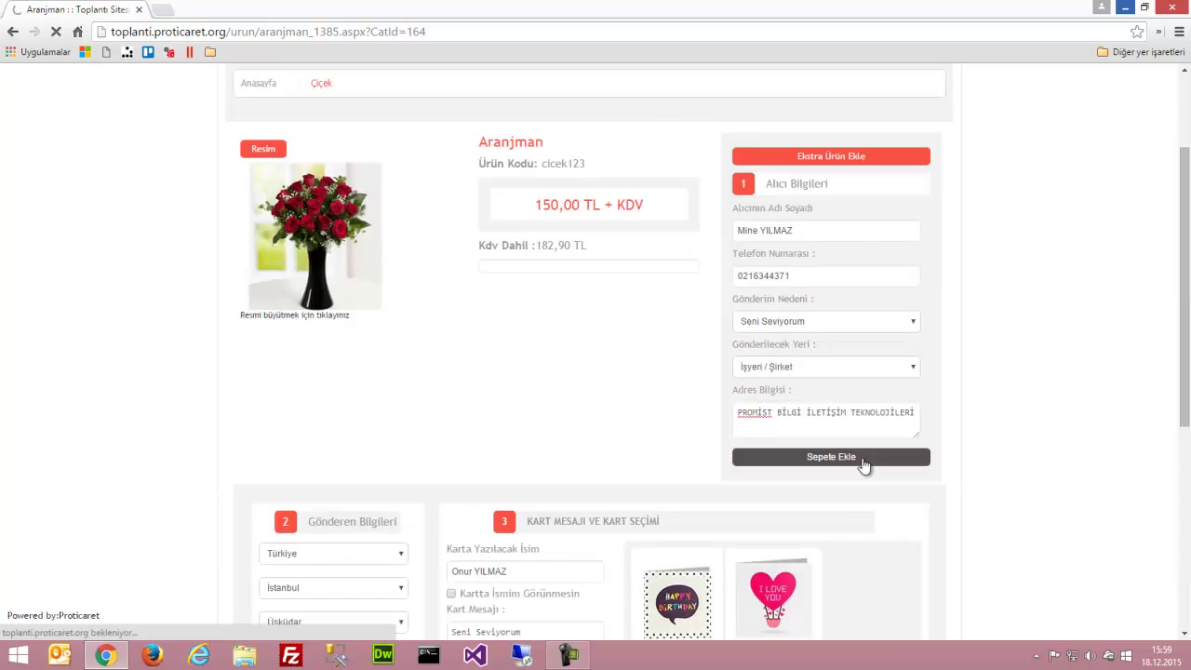
Complete the recipient's details again with Seni Seviyorum and İşyeri / Şirket, and add the Aranjman product to the cart.
left_click(864, 457)
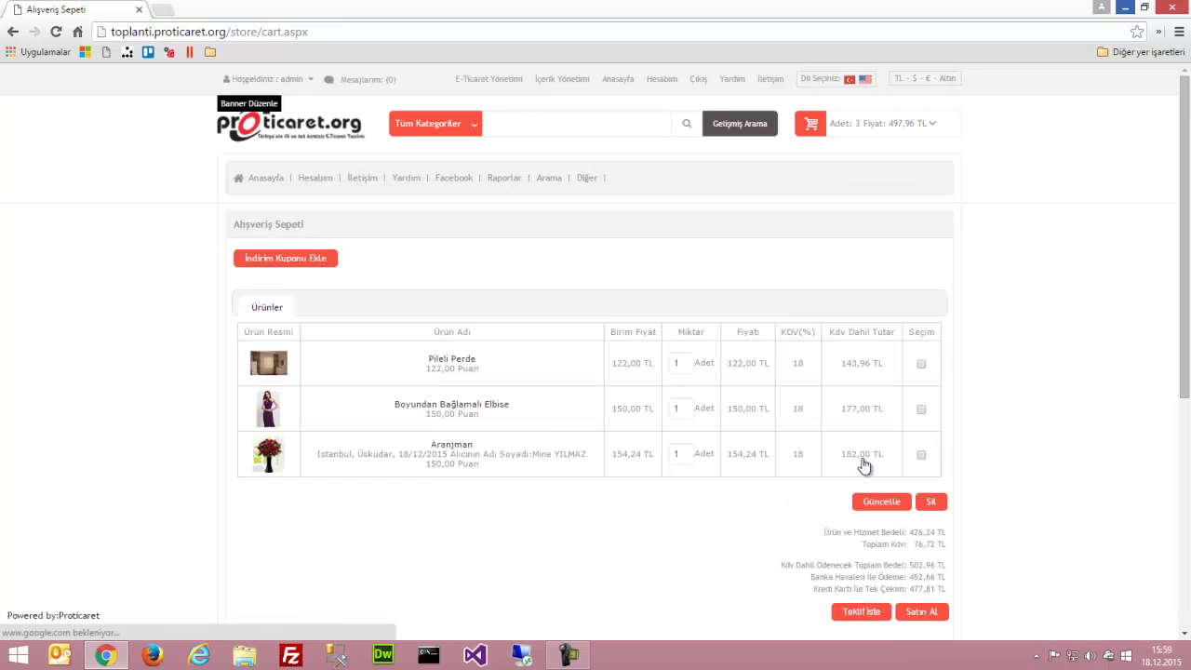
Review the extra products and the Aranjman line in the cart, and proceed to purchase.
scroll(454, 506, "down", 1)
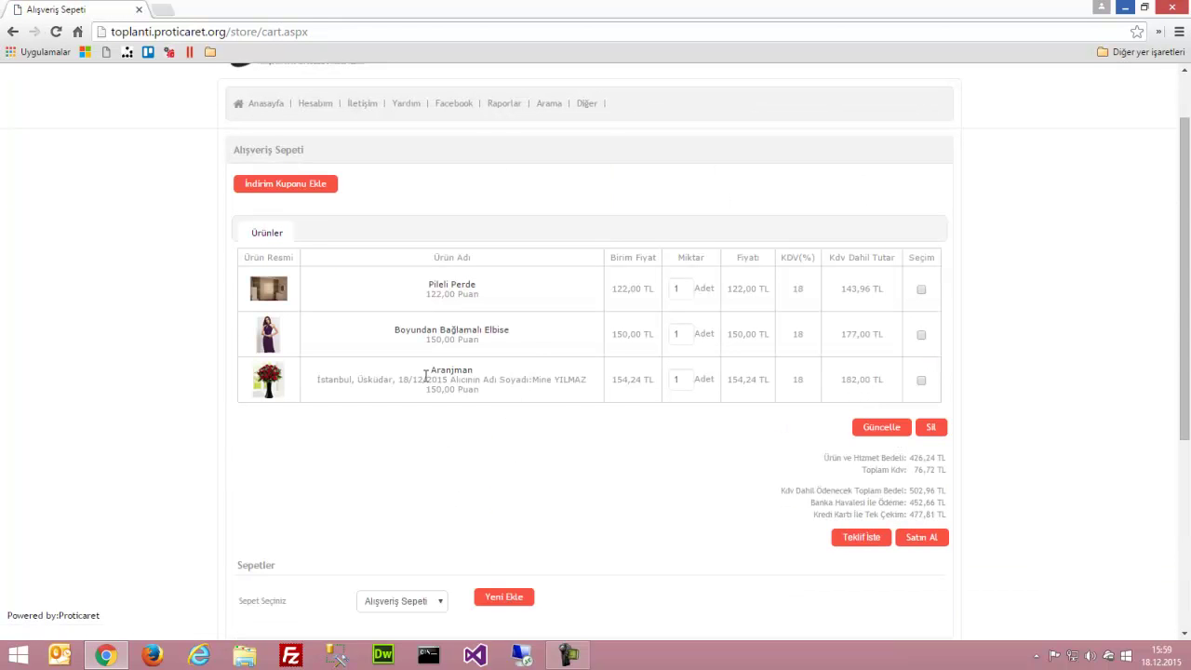
left_click_drag(430, 293, 492, 346)
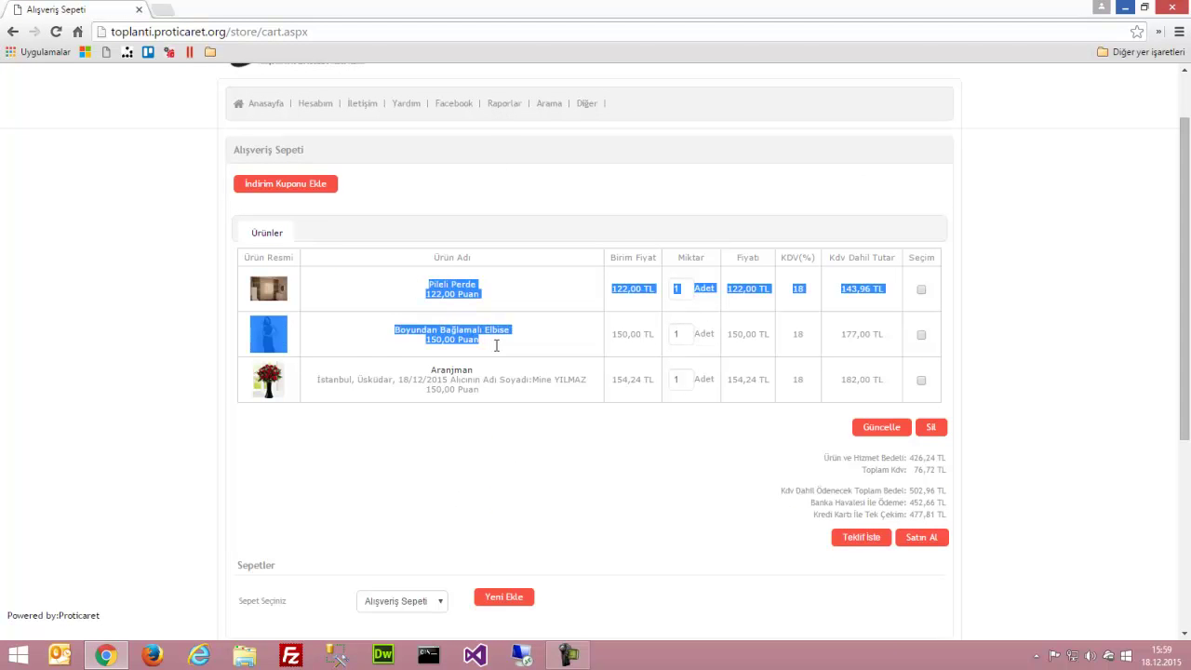
left_click(990, 411)
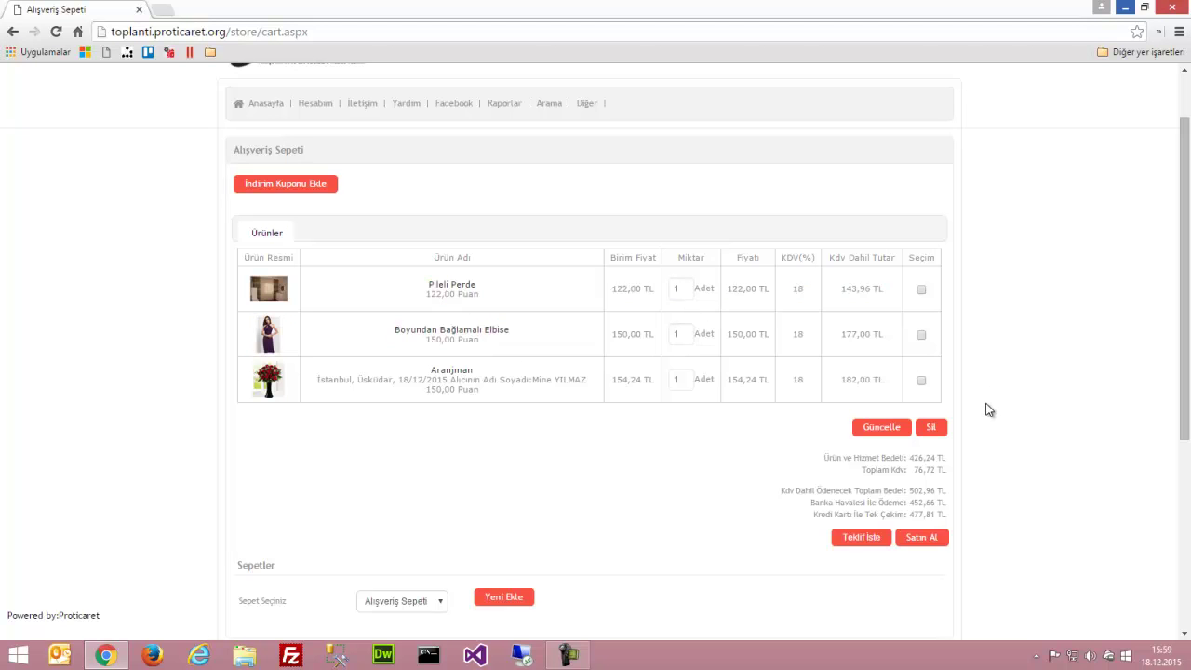
scroll(989, 411, "down", 1)
left_click(919, 465)
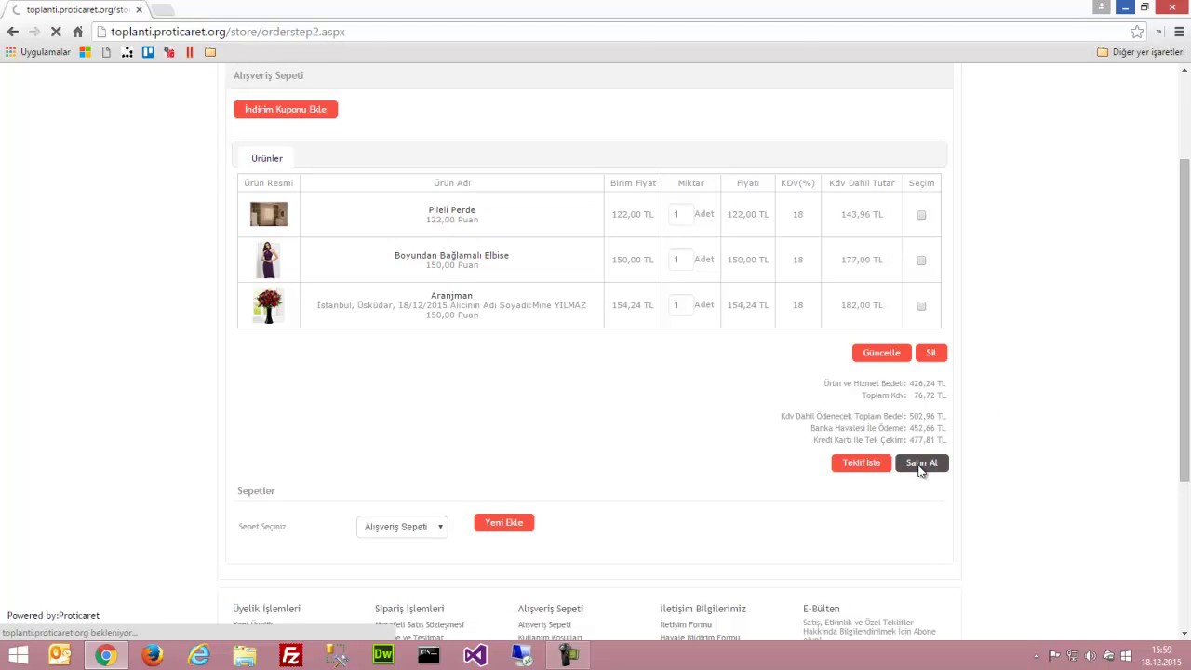
Fill in a new billing address for Bursa, Orhangazi with the customer's details, make it the default and continue to payment.
left_click(426, 296)
left_click(404, 326)
left_click(401, 329)
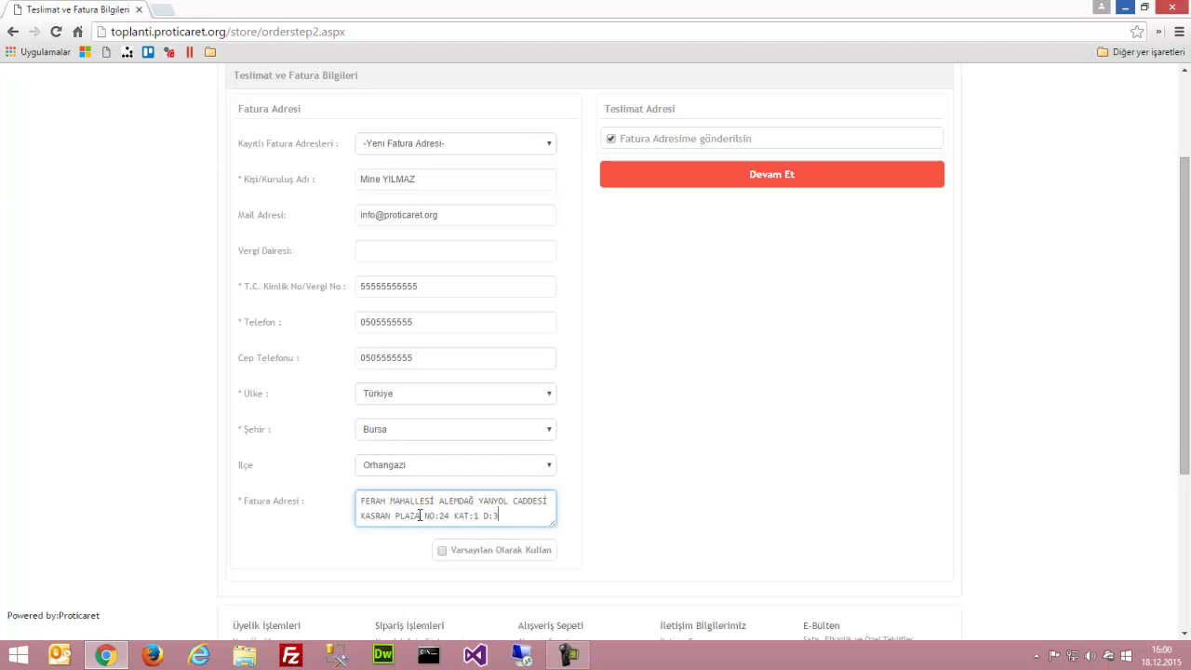
left_click(442, 550)
scroll(652, 389, "up", 1)
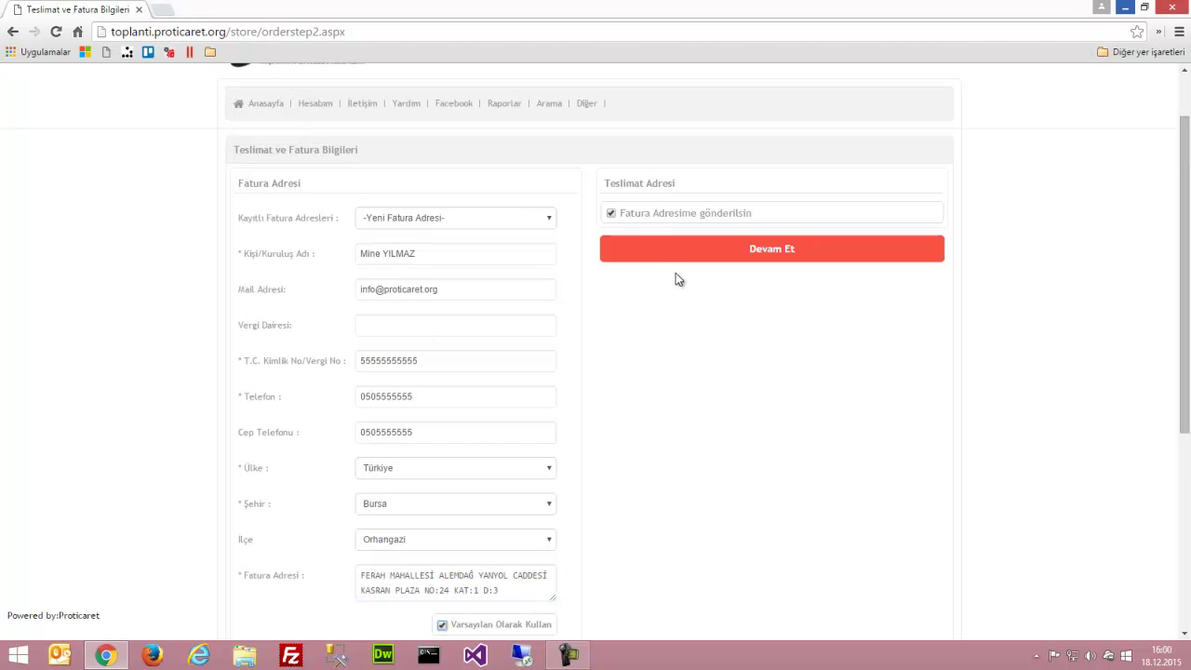
left_click(653, 255)
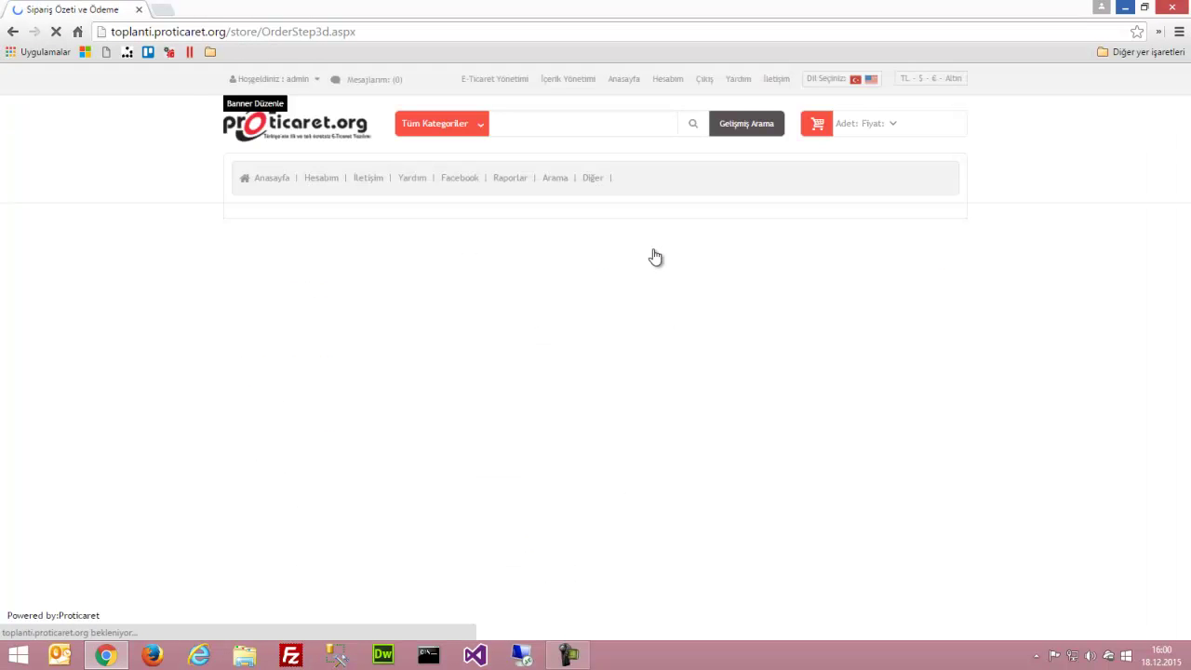
Check the Aranjman line in the order summary, choose Banka Havalesi (EFT) payment, and accept the contracts to place the order.
scroll(654, 256, "down", 2)
scroll(653, 257, "down", 1)
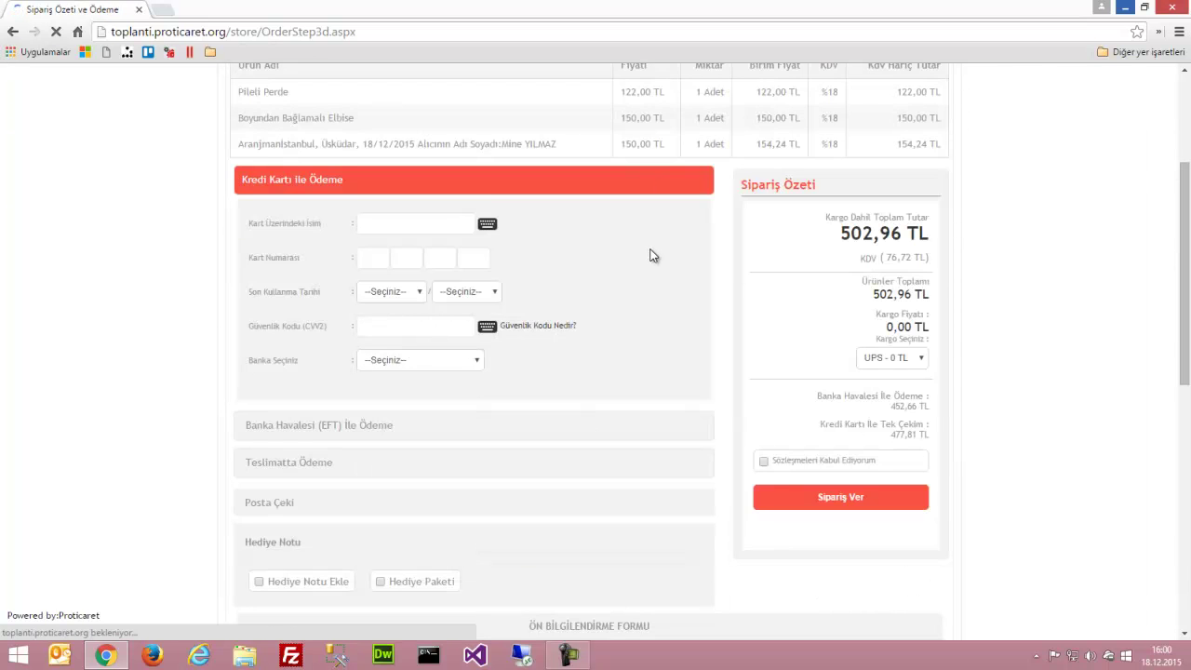
left_click_drag(240, 144, 565, 144)
left_click(564, 144)
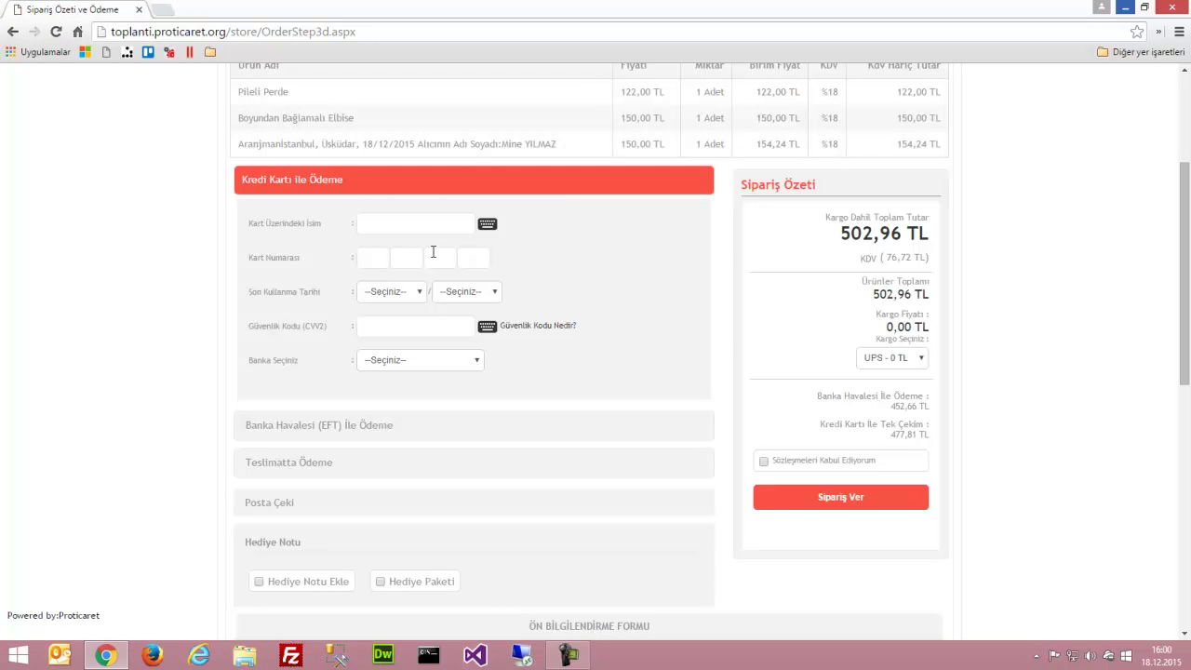
left_click(342, 430)
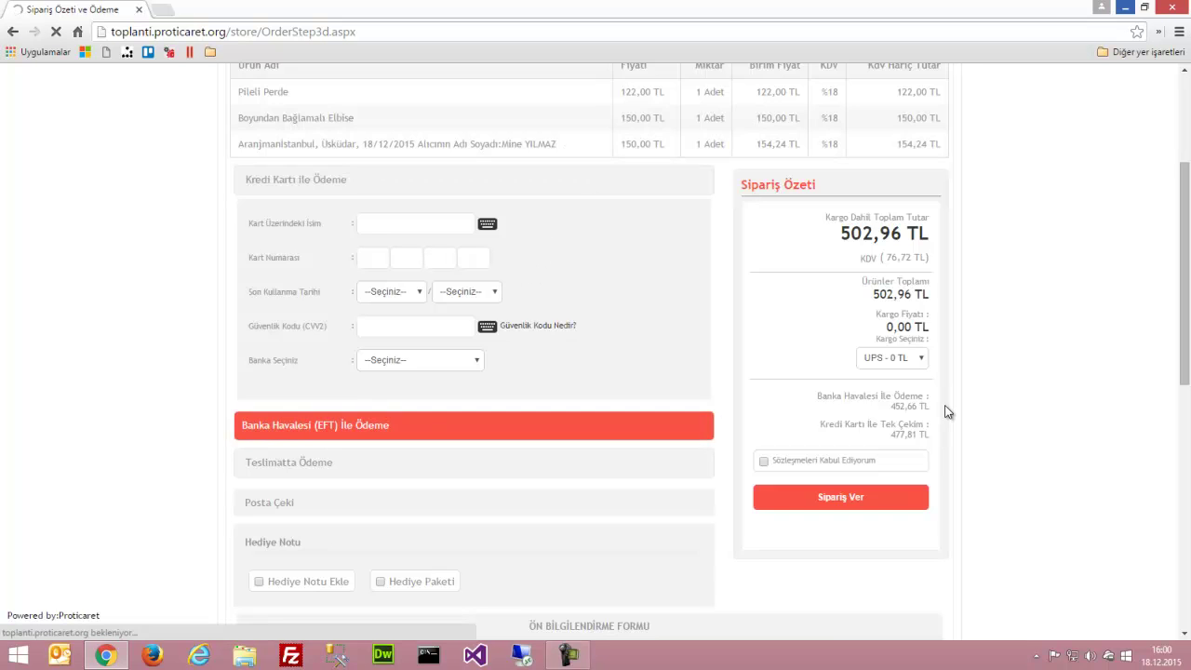
scroll(946, 411, "down", 4)
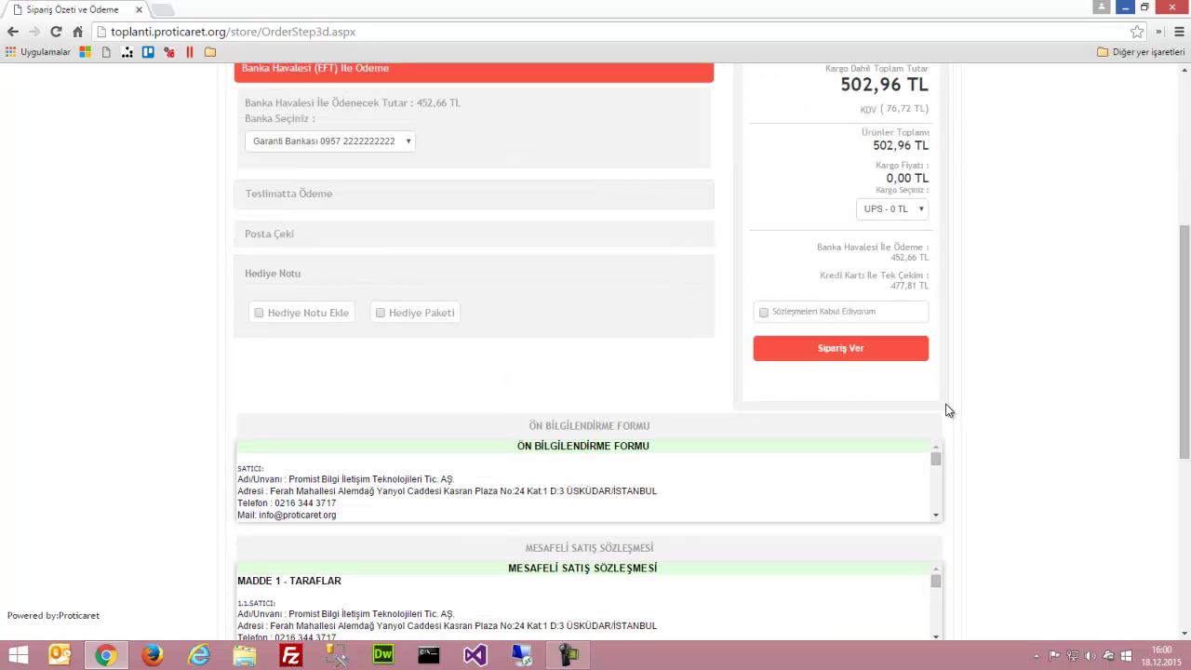
left_click(829, 315)
left_click(827, 355)
scroll(987, 383, "up", 2)
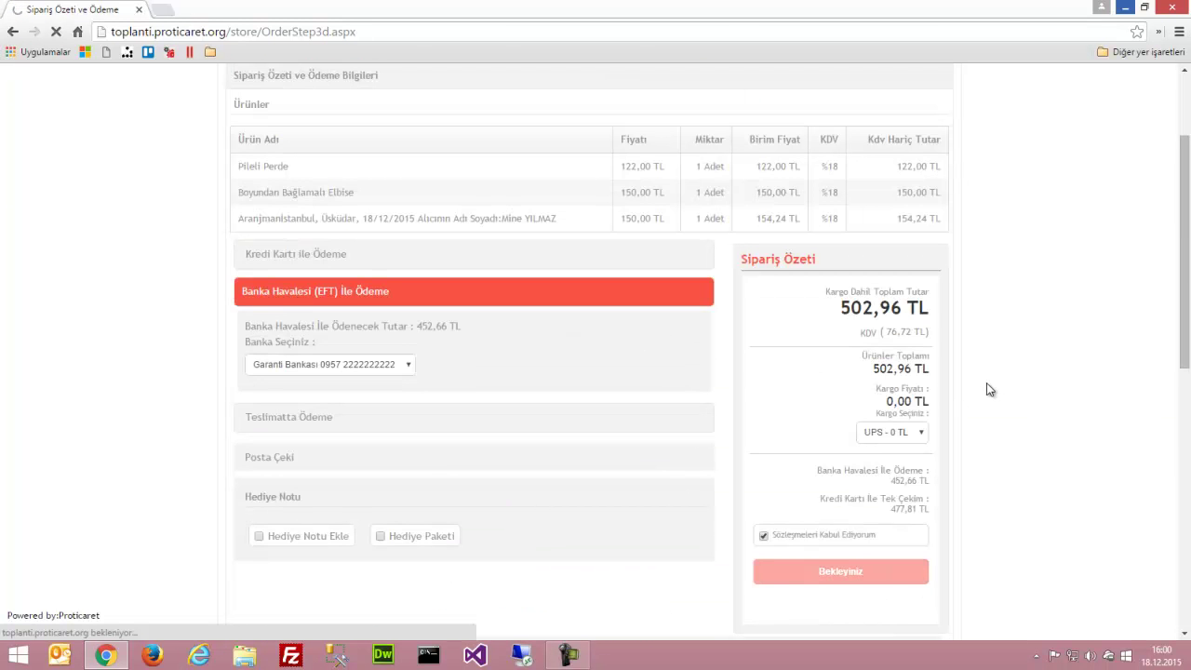